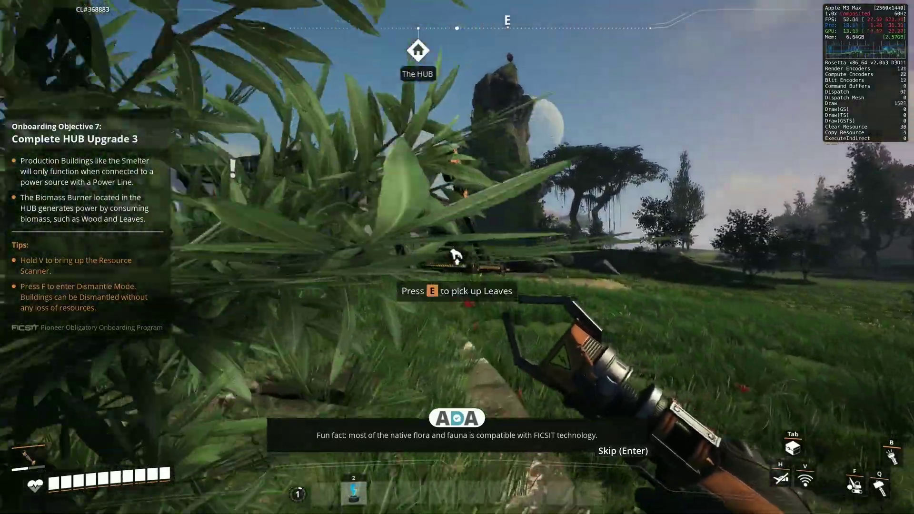
# Gather 17 more leaves, walk across the meadow to the HUB, then face the rock arch.
pyautogui.press('e')
pyautogui.press('e')
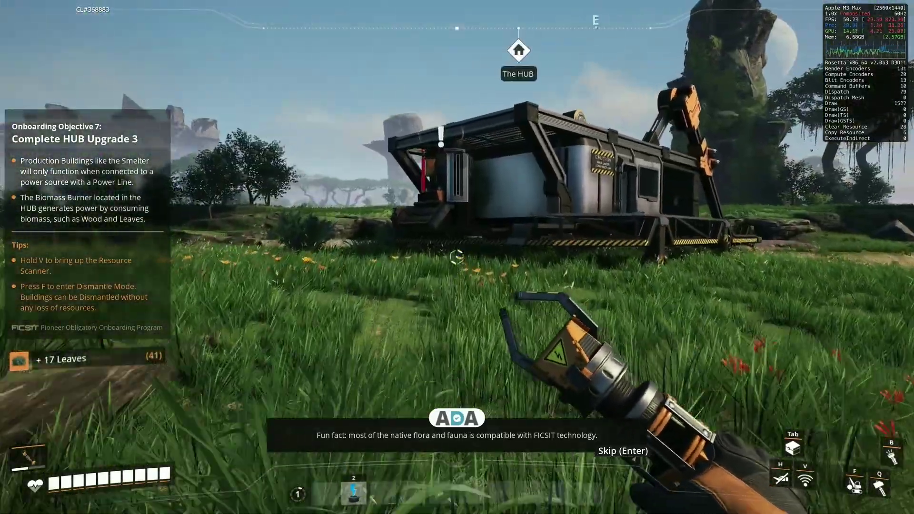
pyautogui.press('w')
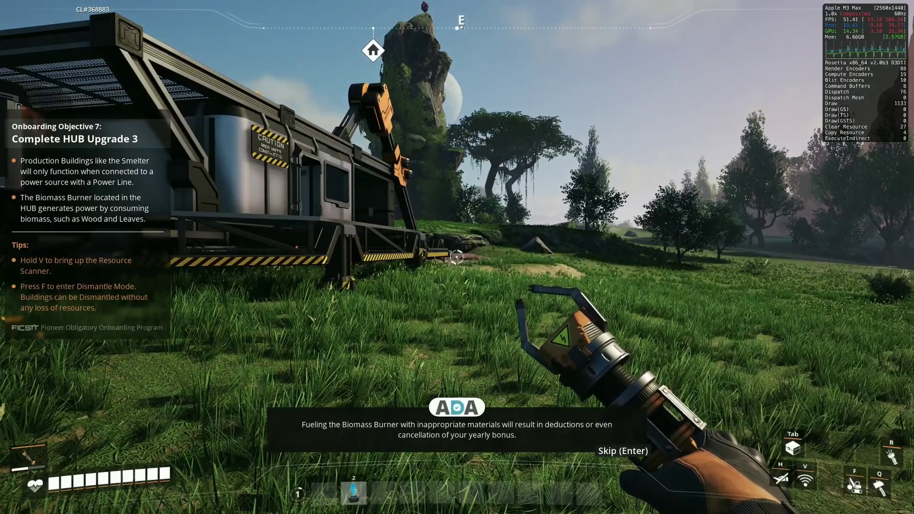
pyautogui.press('w')
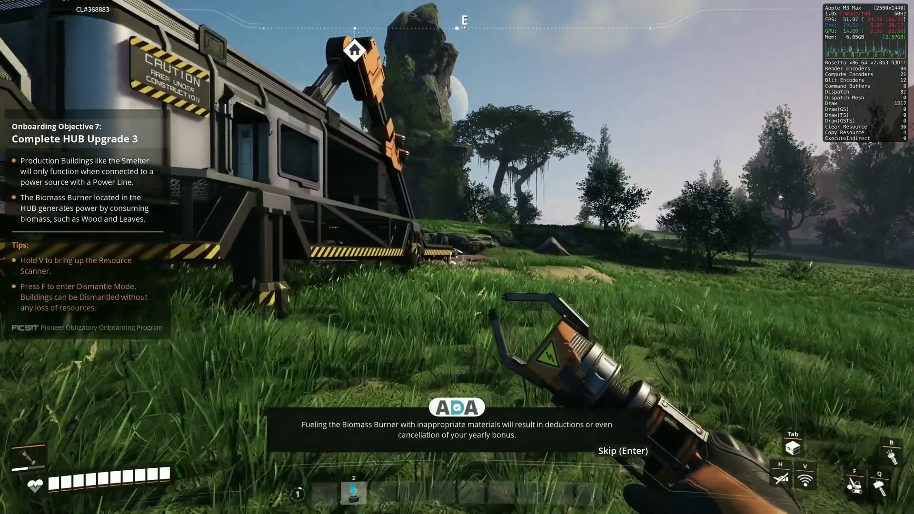
pyautogui.press('w')
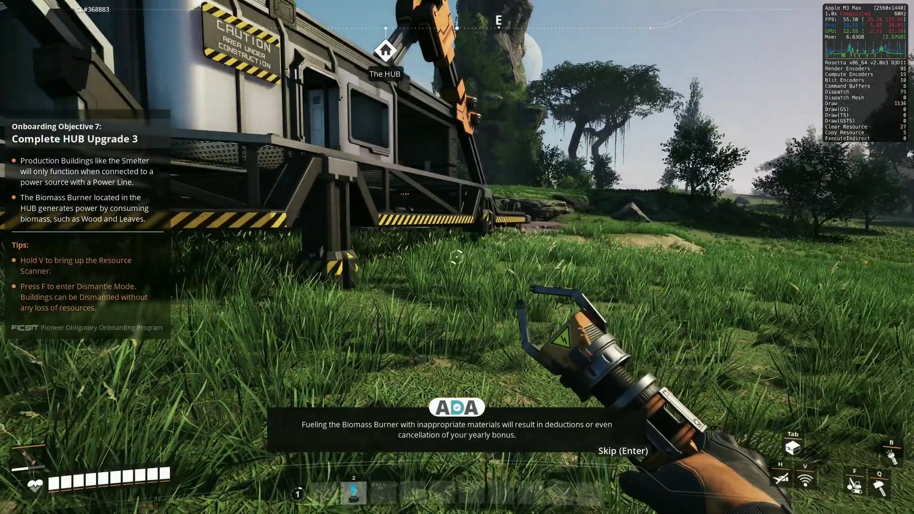
pyautogui.press('w')
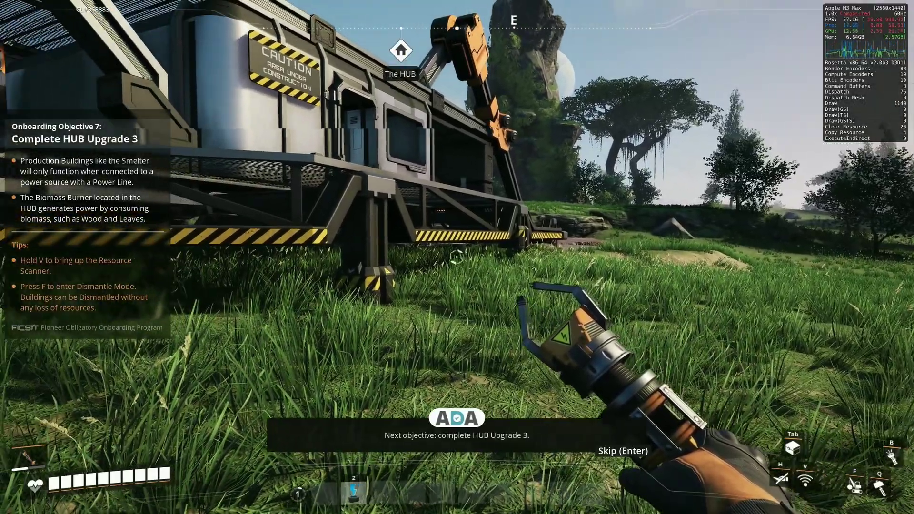
pyautogui.press('w')
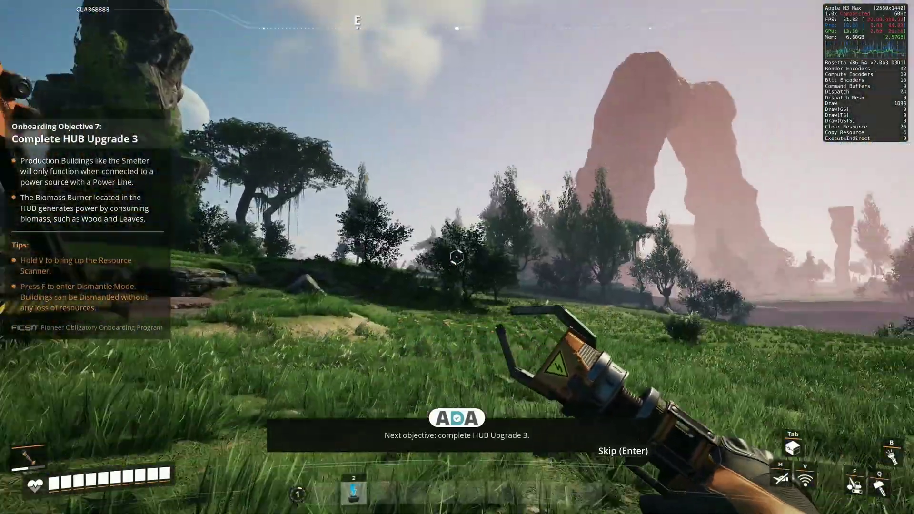
pyautogui.press('w')
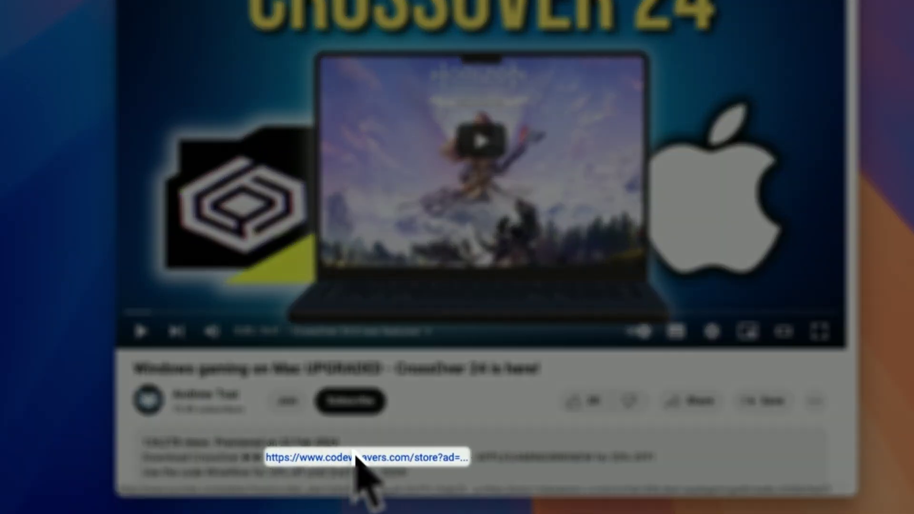
# Open the CodeWeavers store and apply the pasted promo code to the prices.
pyautogui.click(371, 458)
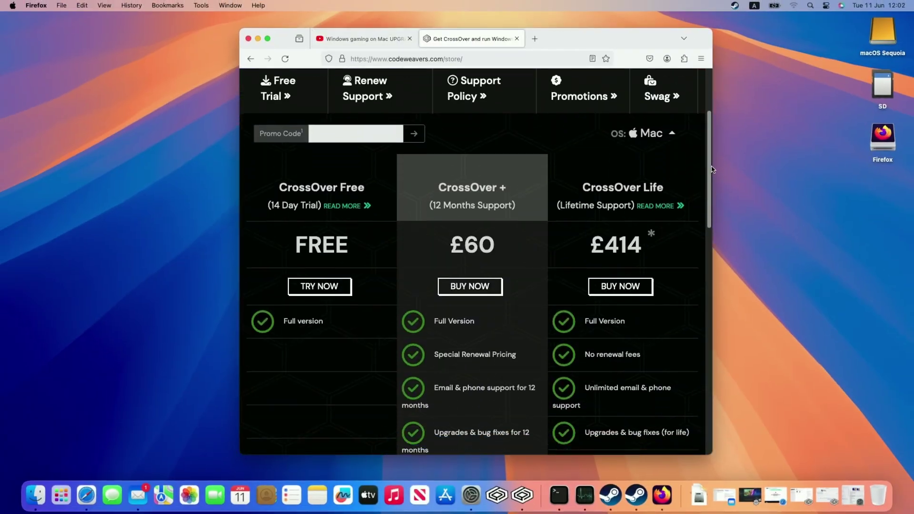
pyautogui.scroll(-2, 713, 178)
pyautogui.scroll(-1, 712, 179)
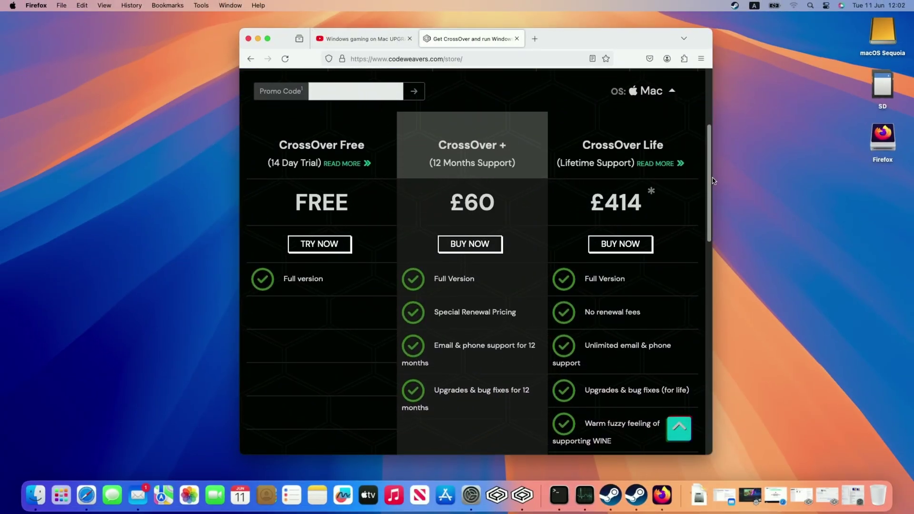
pyautogui.click(331, 88)
pyautogui.write('APPLEGAMINGWIKINEW')
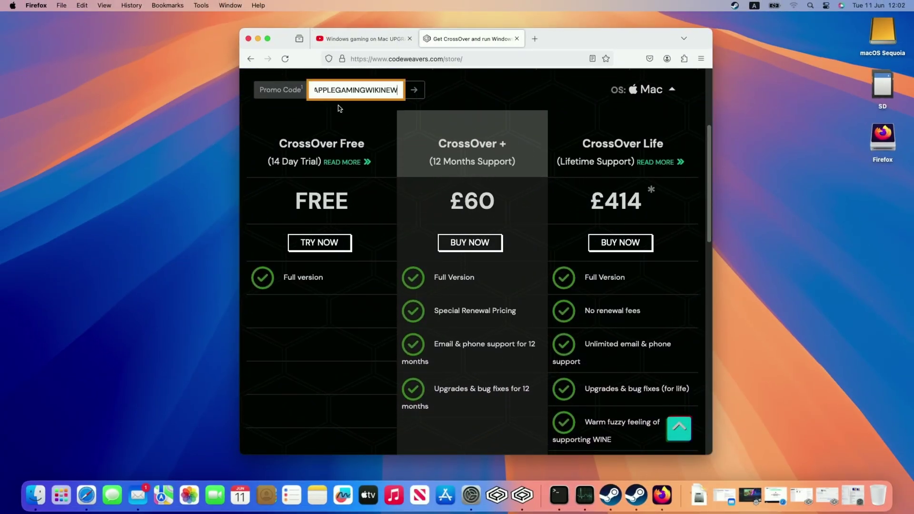
pyautogui.moveTo(314, 90); pyautogui.dragTo(400, 90)
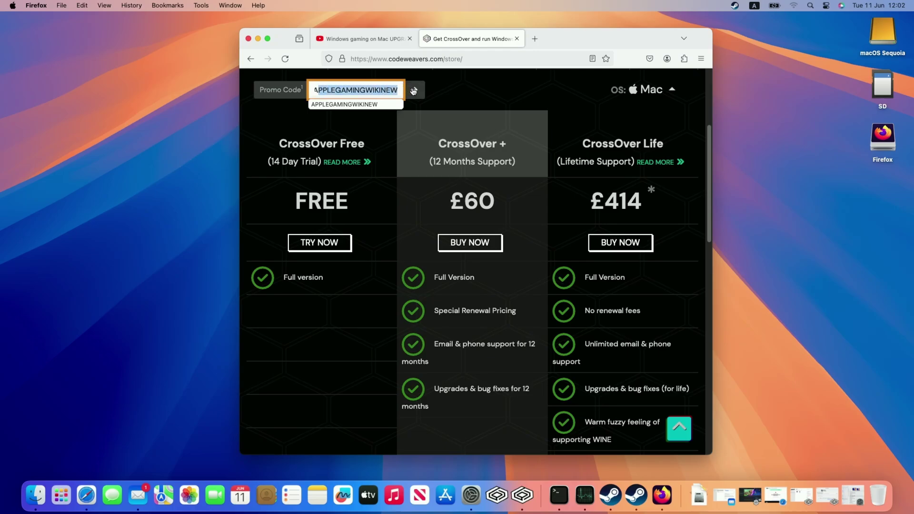
pyautogui.click(413, 91)
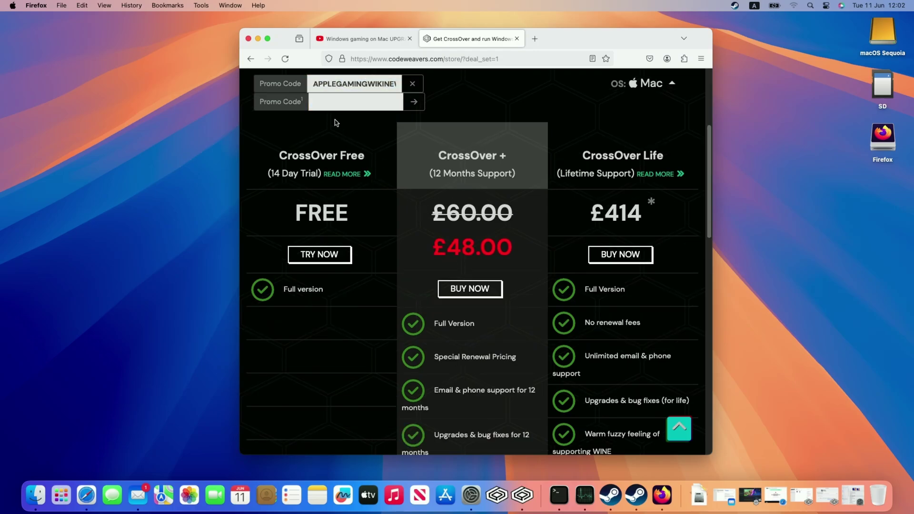
# Highlight the discounted £48.00 price, the CrossOver + title and the CrossOver Free description.
pyautogui.moveTo(423, 239); pyautogui.dragTo(530, 252)
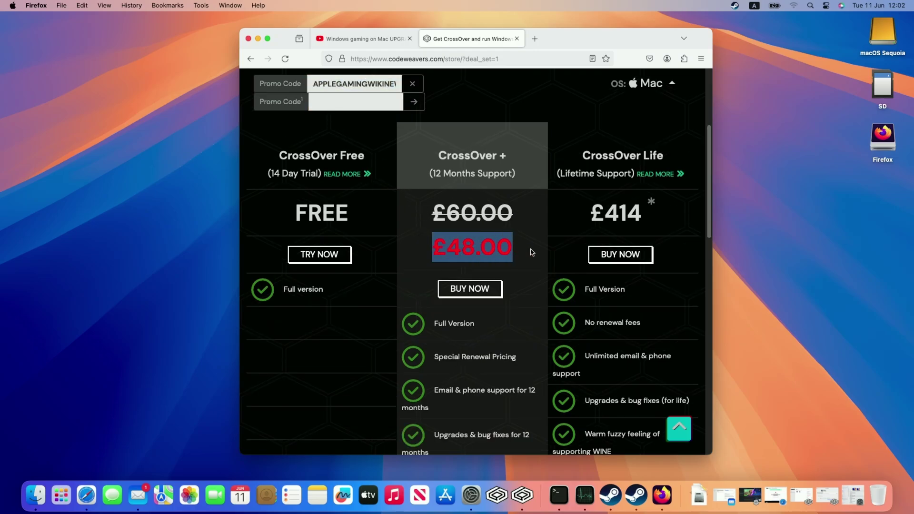
pyautogui.click(531, 253)
pyautogui.moveTo(435, 164)
pyautogui.mouseDown()
pyautogui.moveTo(509, 157)
pyautogui.moveTo(437, 165)
pyautogui.mouseUp()
pyautogui.click(512, 156)
pyautogui.click(437, 164)
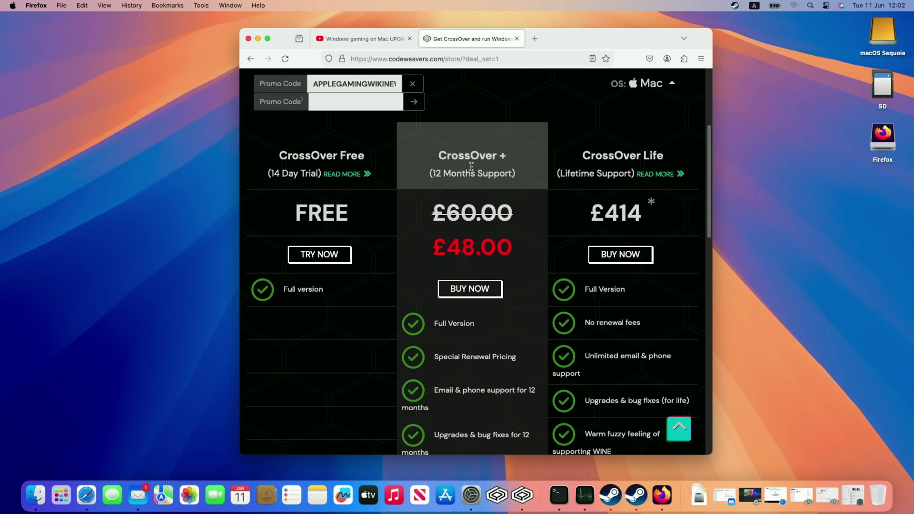
pyautogui.moveTo(262, 148); pyautogui.dragTo(371, 185)
pyautogui.click(331, 163)
# Download the free CrossOver trial, move it into Applications, and launch it.
pyautogui.click(333, 254)
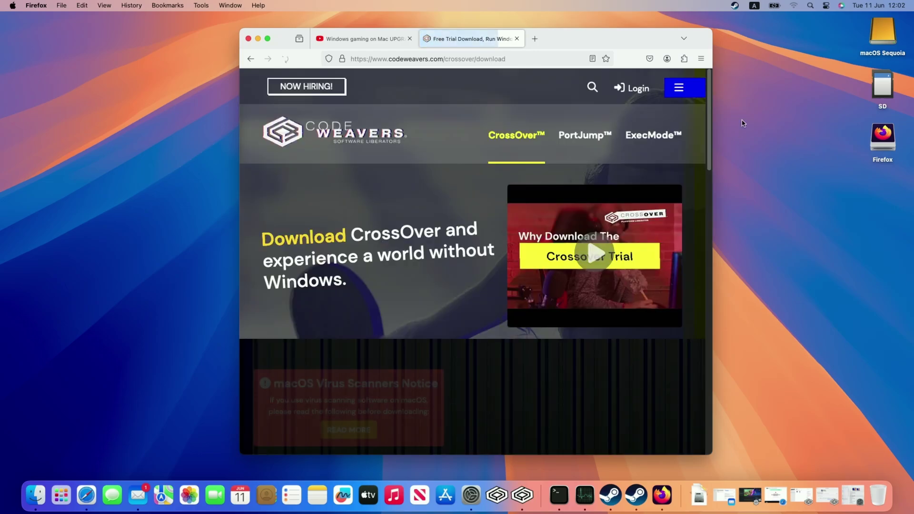
pyautogui.scroll(-8, 493, 176)
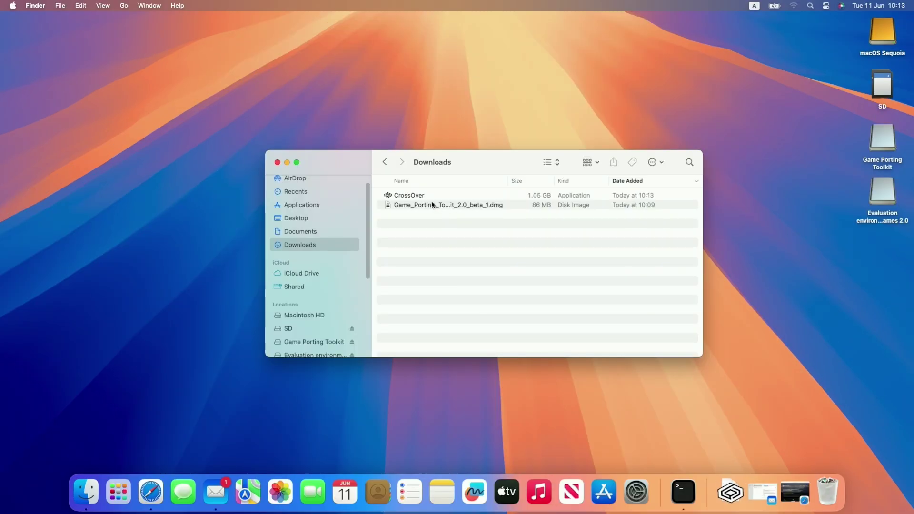
pyautogui.moveTo(412, 197); pyautogui.dragTo(324, 205)
pyautogui.click(324, 205)
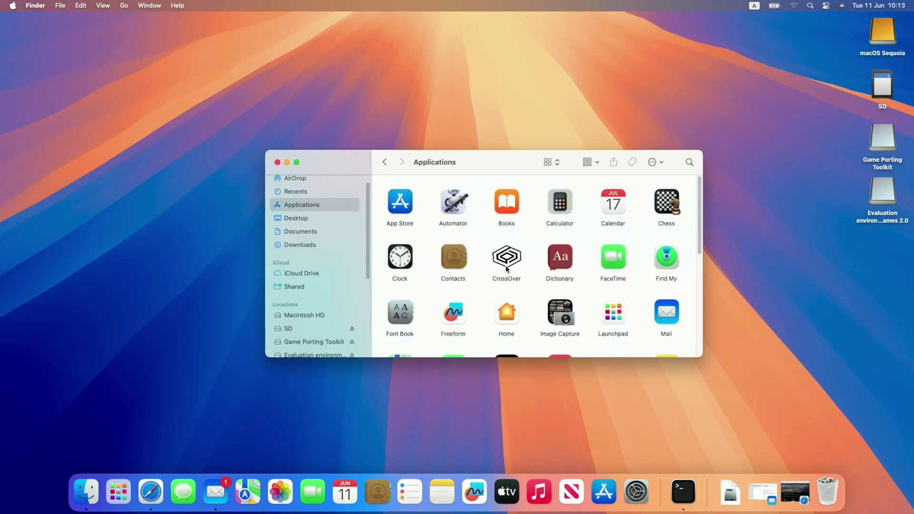
pyautogui.click(504, 263)
pyautogui.doubleClick(492, 261)
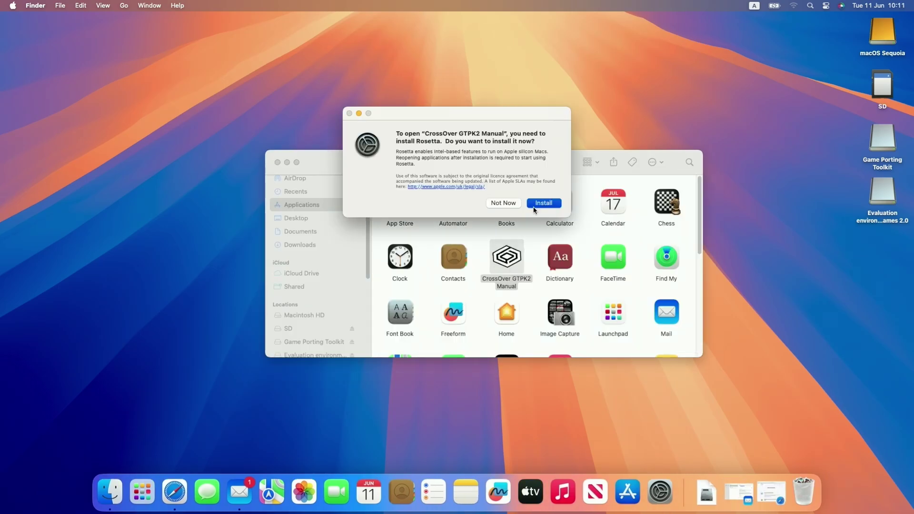
# Install Rosetta, cancel the Unlock form, start the 14-day trial, then quit CrossOver.
pyautogui.click(535, 204)
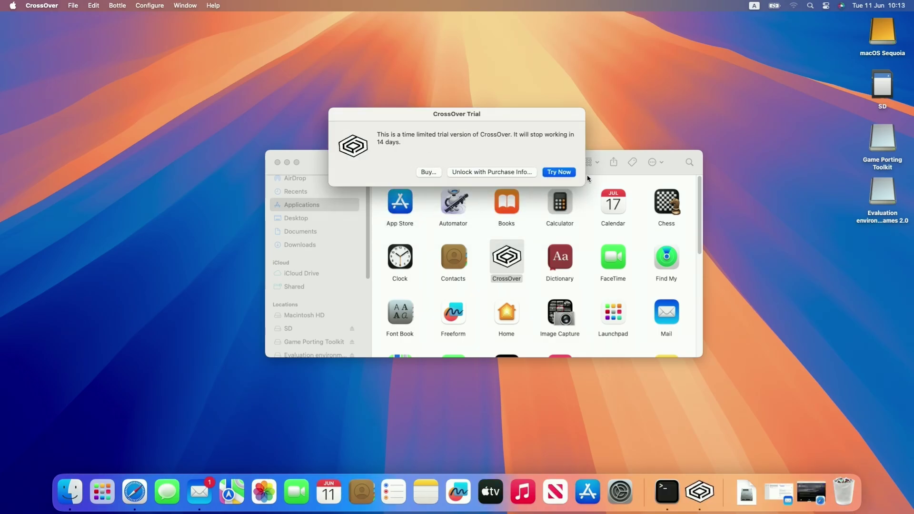
pyautogui.click(476, 172)
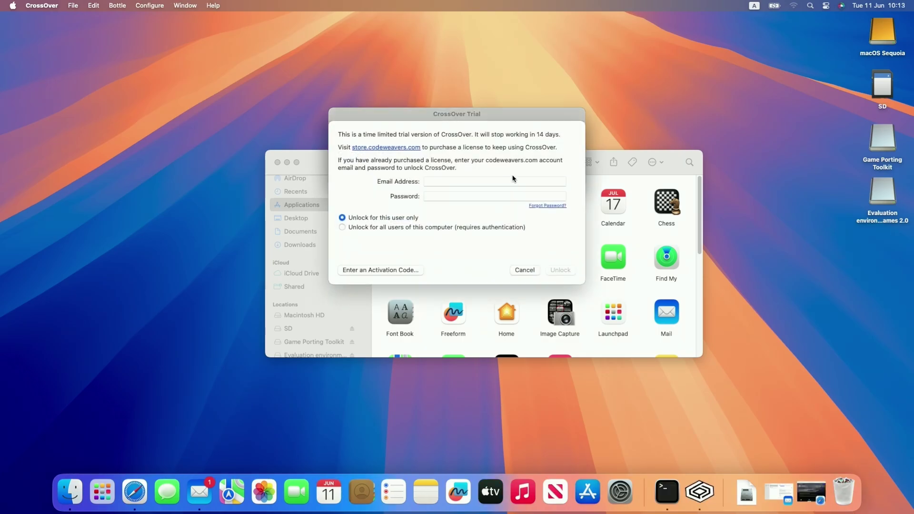
pyautogui.click(522, 271)
pyautogui.press('Return')
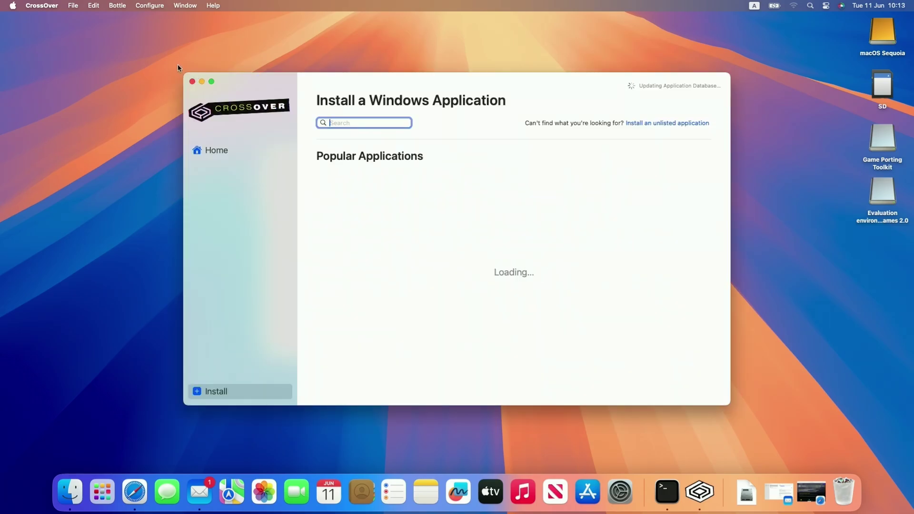
pyautogui.click(39, 6)
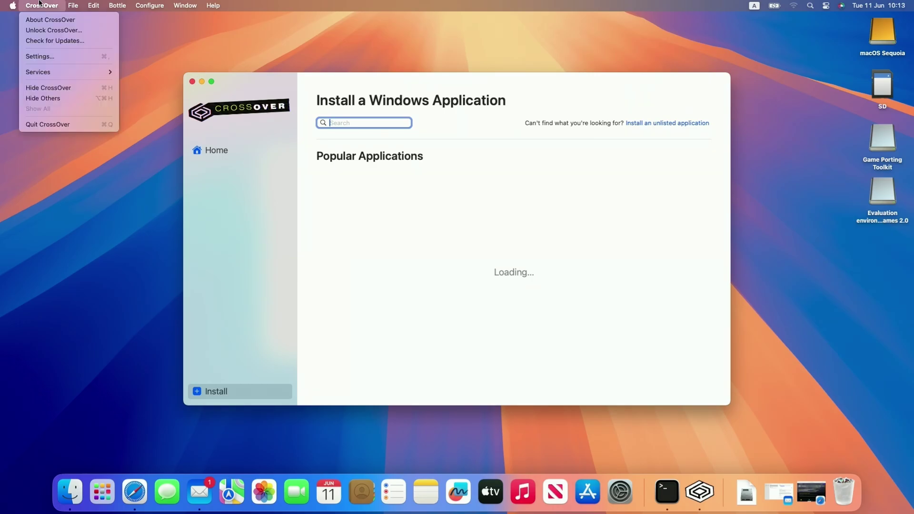
pyautogui.click(81, 124)
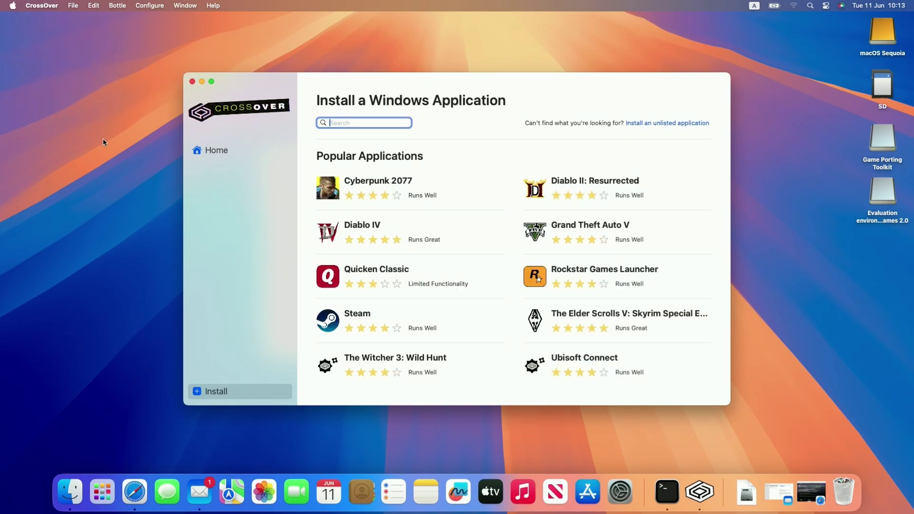
pyautogui.click(529, 248)
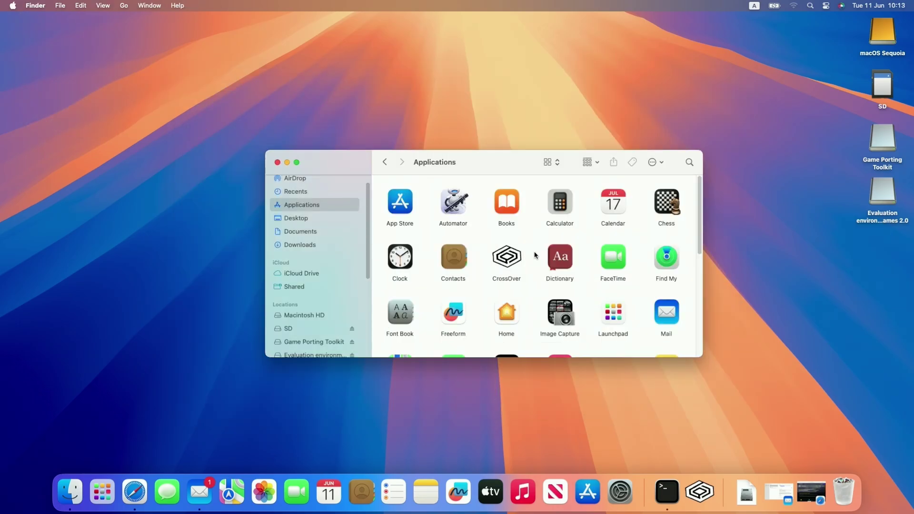
# Go to the CXPatcher repository on GitHub and open its releases list.
pyautogui.click(519, 260)
pyautogui.click(537, 269)
pyautogui.click(522, 257)
pyautogui.click(523, 290)
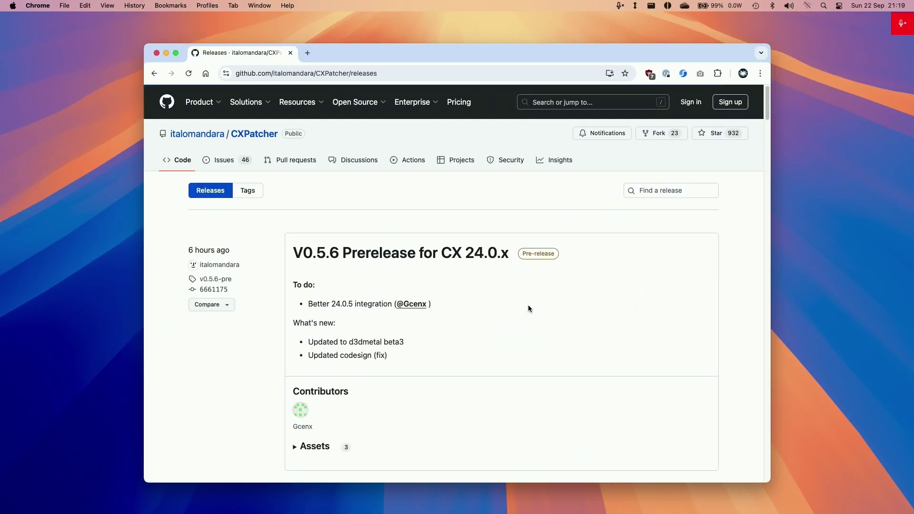
pyautogui.click(154, 73)
pyautogui.click(352, 75)
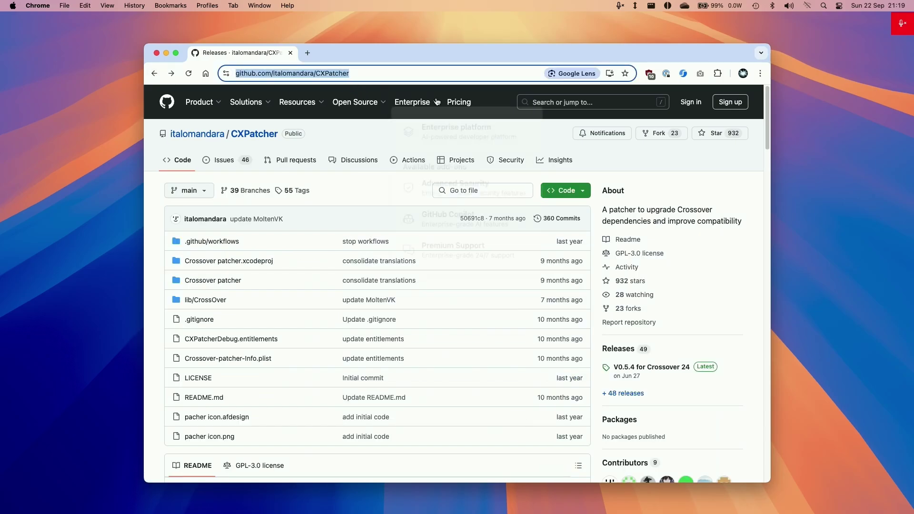
pyautogui.click(610, 352)
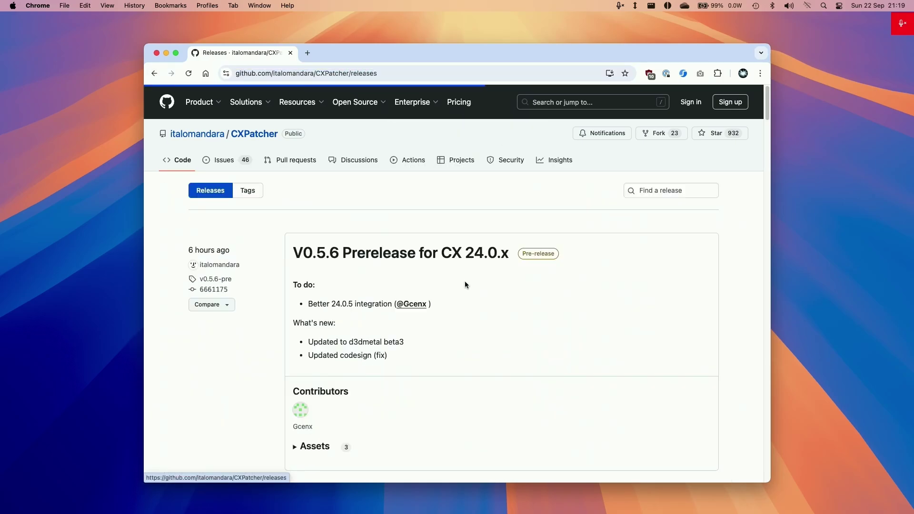
# Highlight the V0.5.6 Prerelease for CX 24.0.x notes, then download CXPatcher.app.zip from Assets.
pyautogui.moveTo(288, 255); pyautogui.dragTo(509, 259)
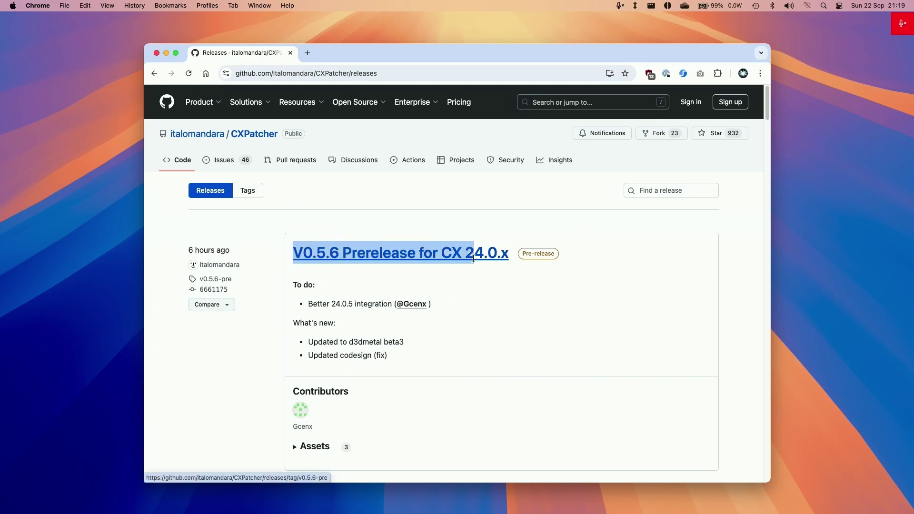
pyautogui.click(508, 259)
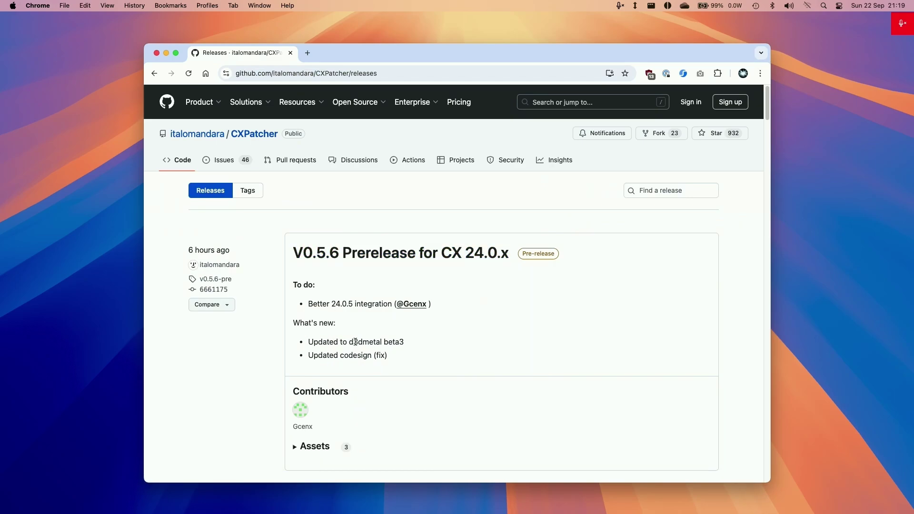
pyautogui.moveTo(352, 341); pyautogui.dragTo(410, 339)
pyautogui.click(678, 243)
pyautogui.moveTo(767, 105); pyautogui.dragTo(767, 117)
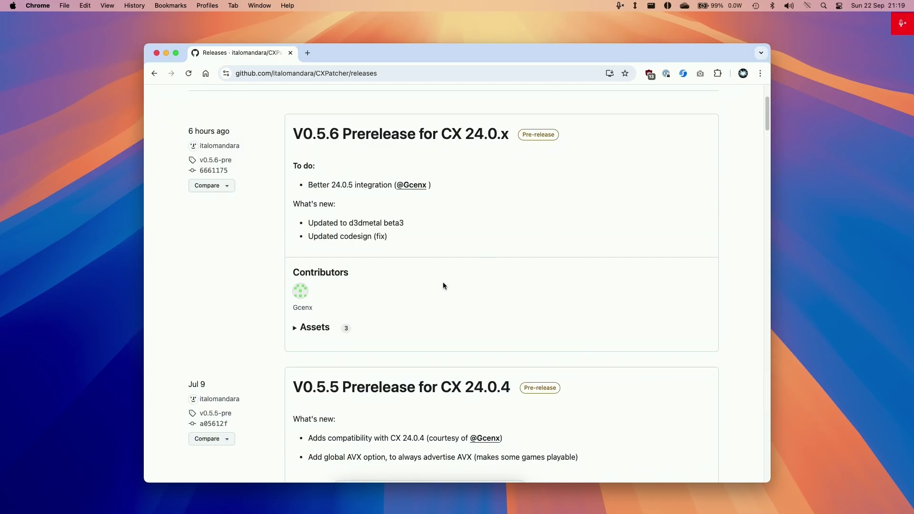
pyautogui.click(297, 335)
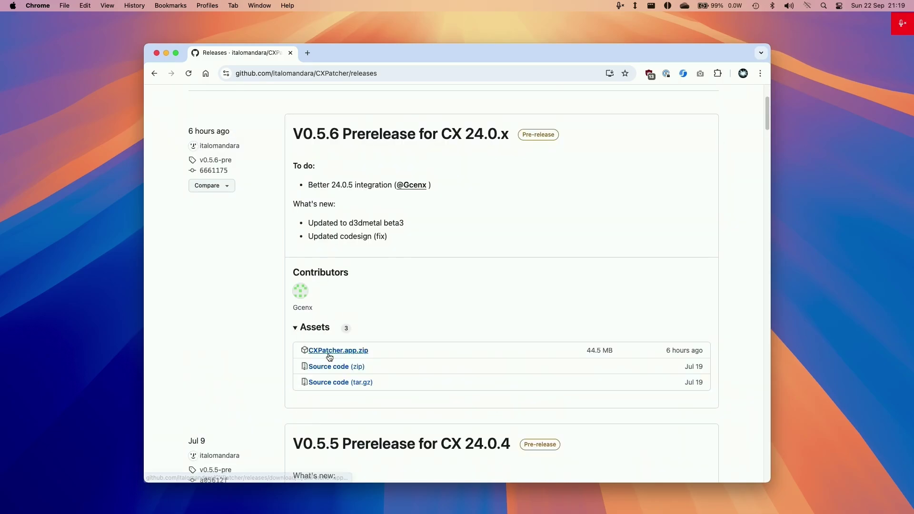
pyautogui.click(314, 351)
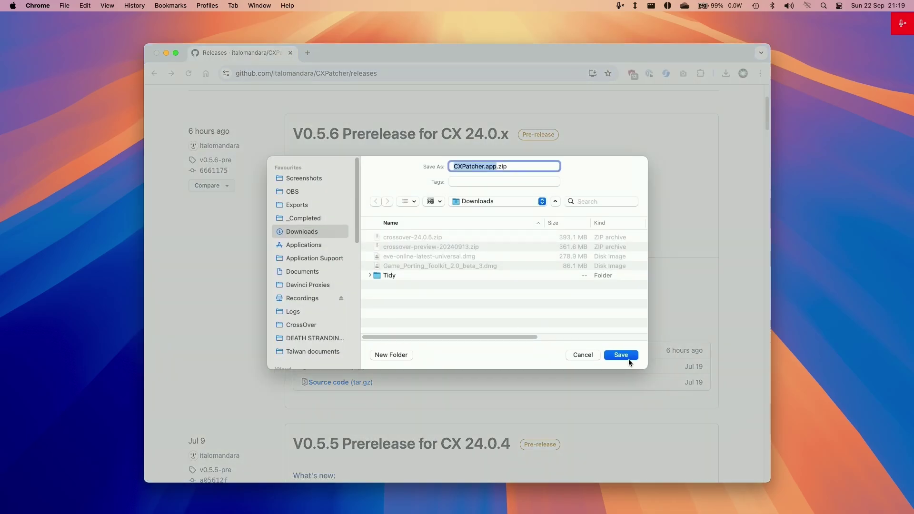
# Save CXPatcher.app.zip to Downloads and move the unzipped CXPatcher into Applications.
pyautogui.click(621, 354)
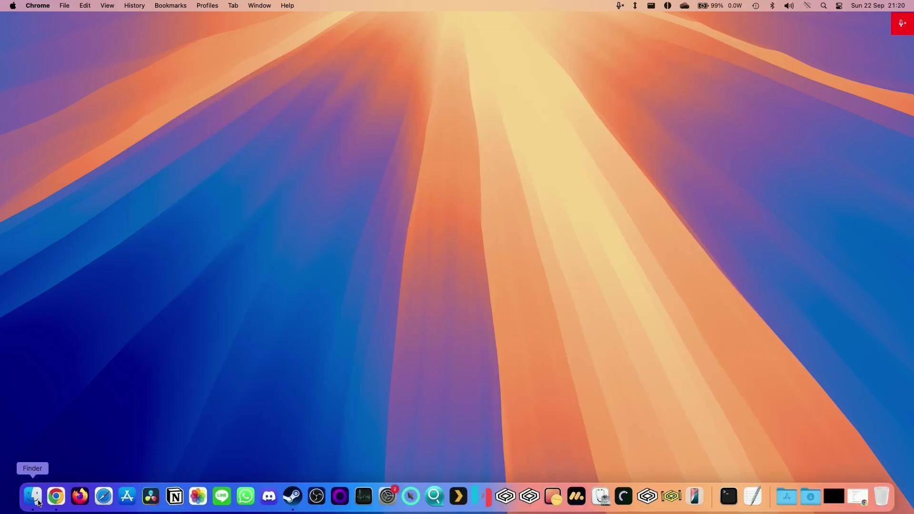
pyautogui.click(35, 494)
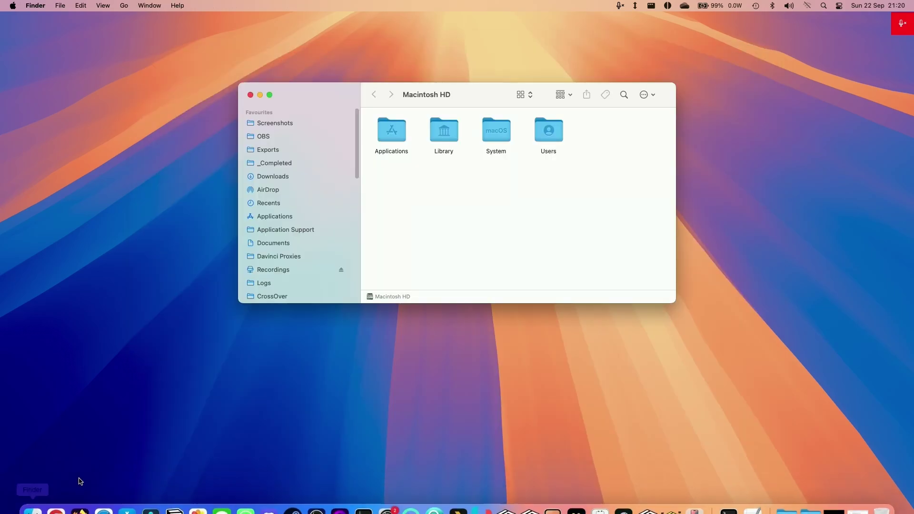
pyautogui.click(281, 177)
pyautogui.click(391, 196)
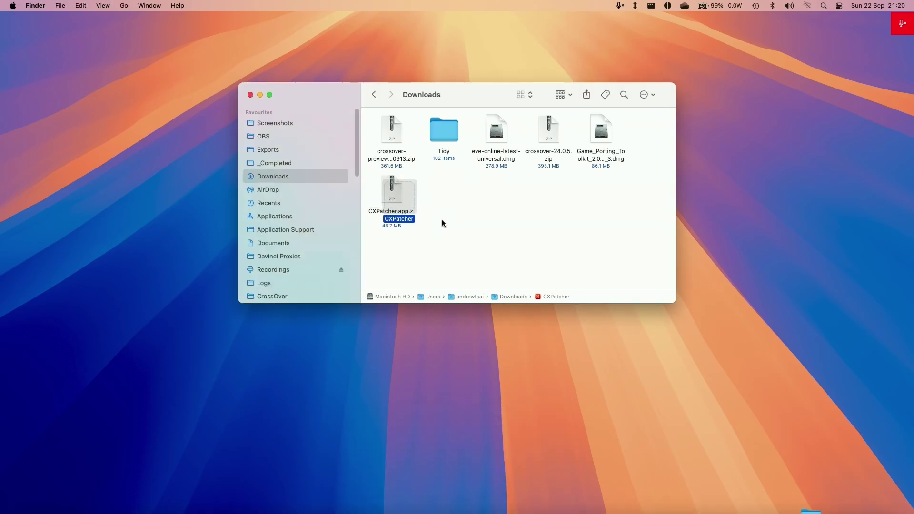
pyautogui.moveTo(451, 196); pyautogui.dragTo(324, 219)
pyautogui.click(566, 127)
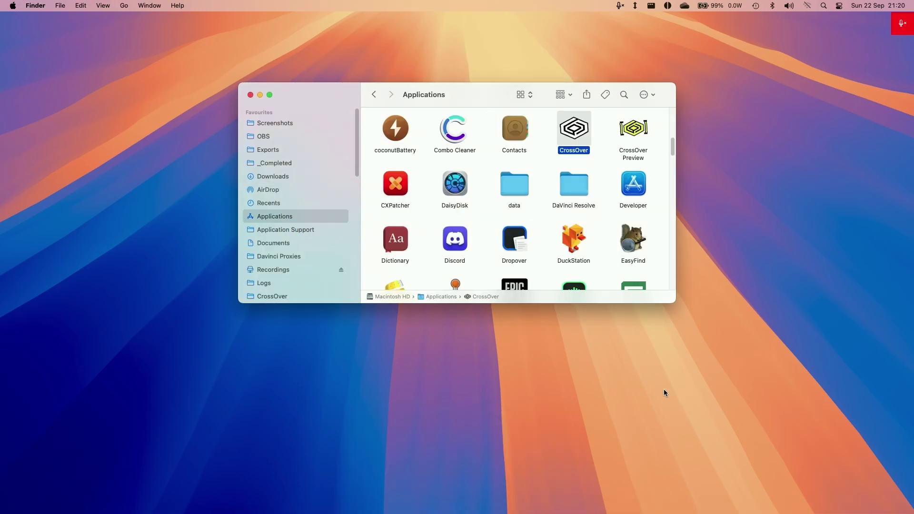
# Try launching CXPatcher and dismiss macOS's blocked-app warning.
pyautogui.moveTo(753, 508)
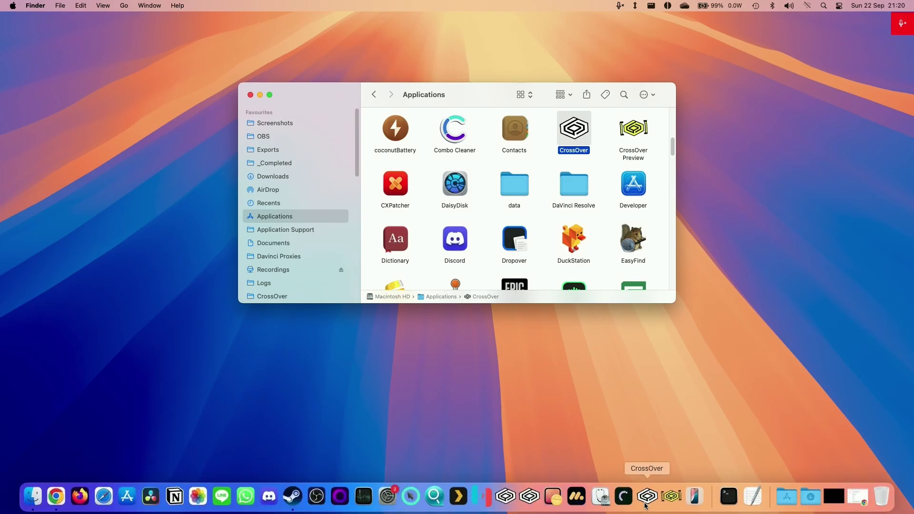
pyautogui.doubleClick(380, 187)
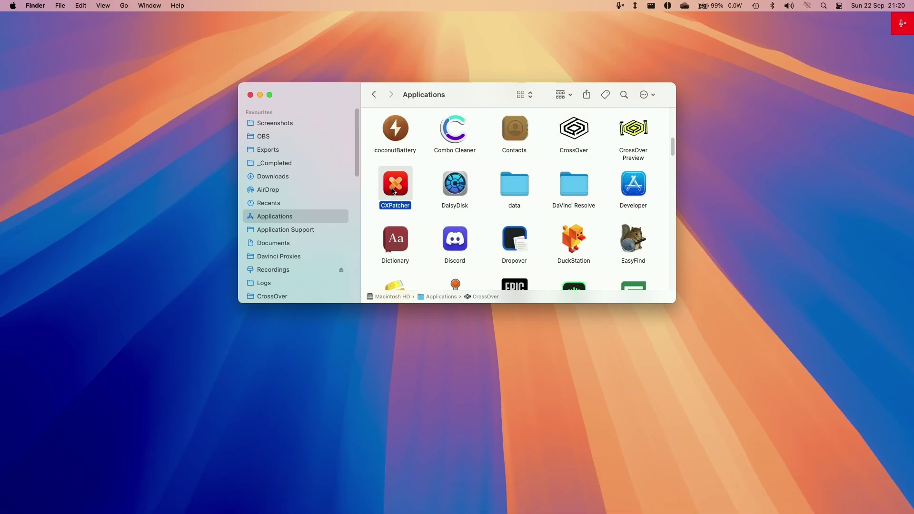
pyautogui.click(429, 206)
pyautogui.rightClick(395, 185)
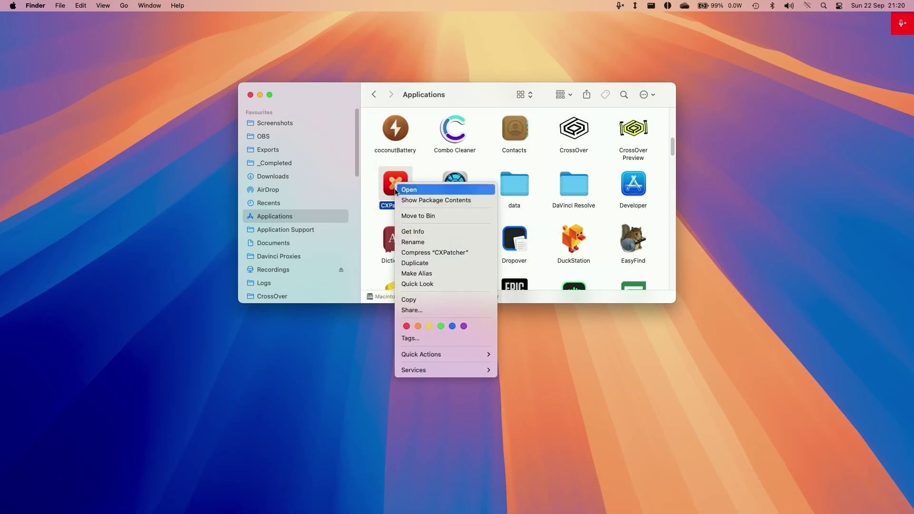
pyautogui.click(185, 102)
# In System Settings' Privacy & Security, choose Open Anyway for CXPatcher.
pyautogui.click(12, 6)
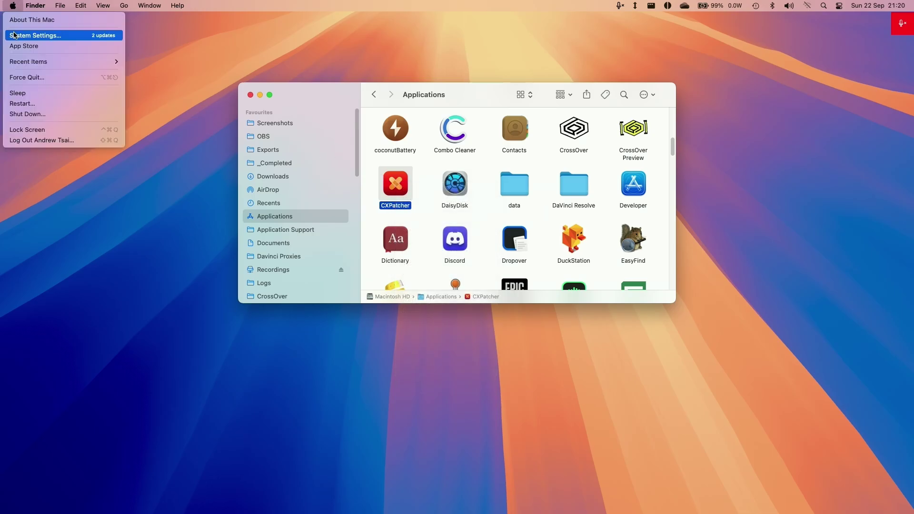
pyautogui.click(14, 36)
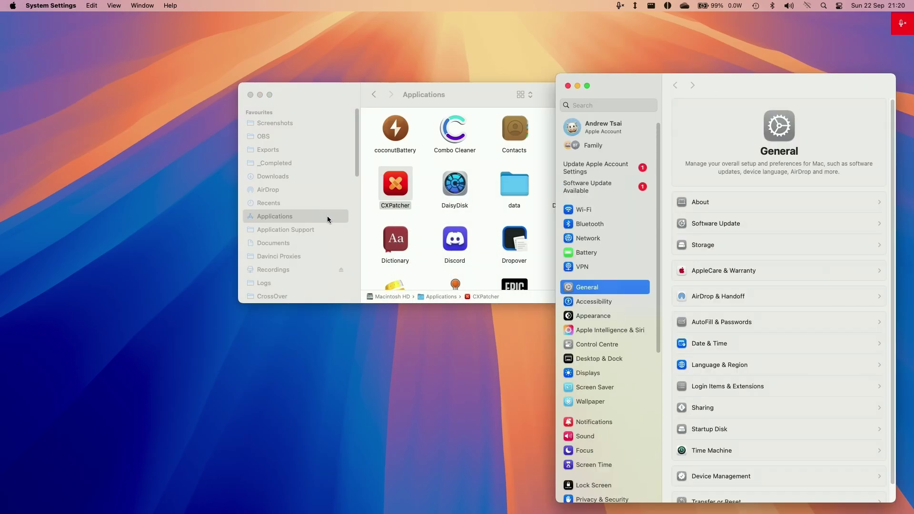
pyautogui.scroll(-5, 619, 345)
pyautogui.click(622, 381)
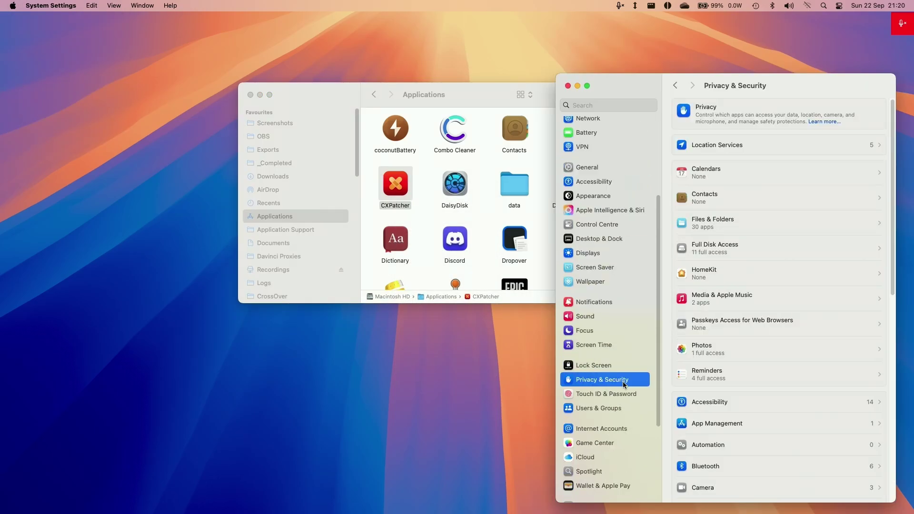
pyautogui.moveTo(888, 298); pyautogui.dragTo(890, 503)
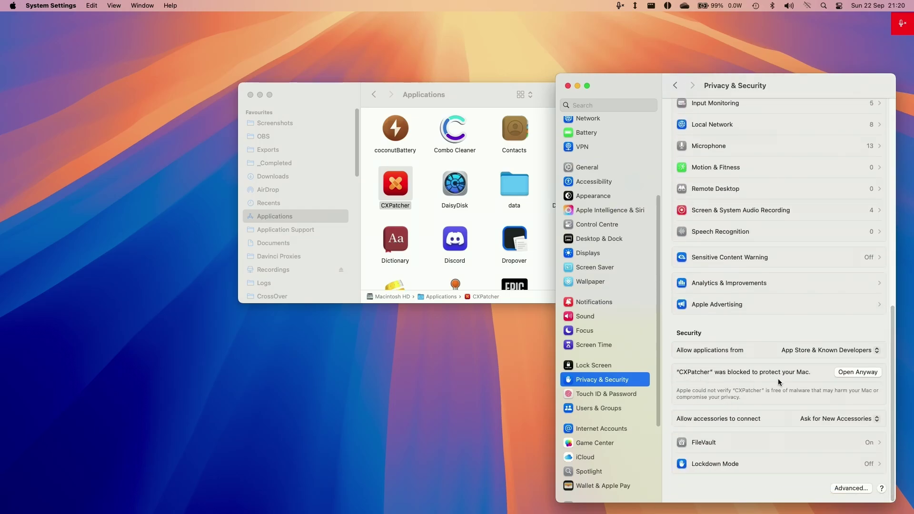
pyautogui.click(855, 373)
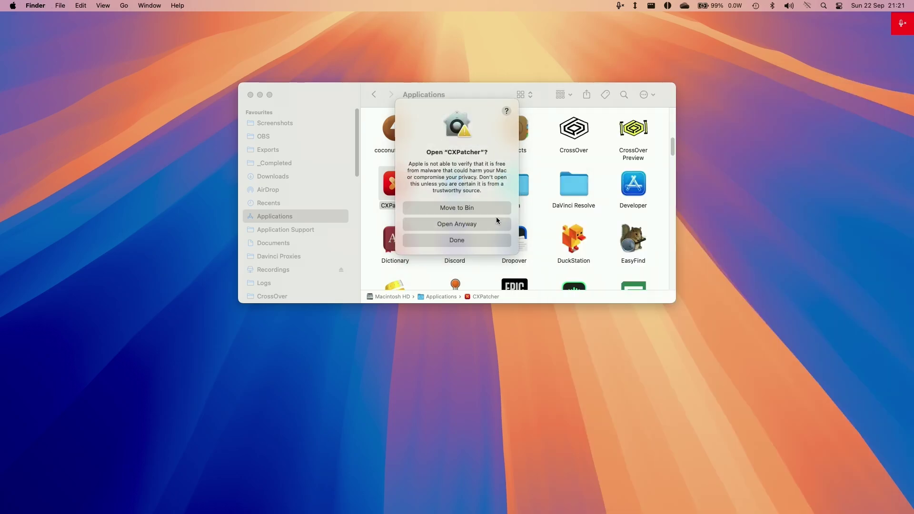
# Confirm opening CXPatcher and authorise it with the administrator password.
pyautogui.click(465, 226)
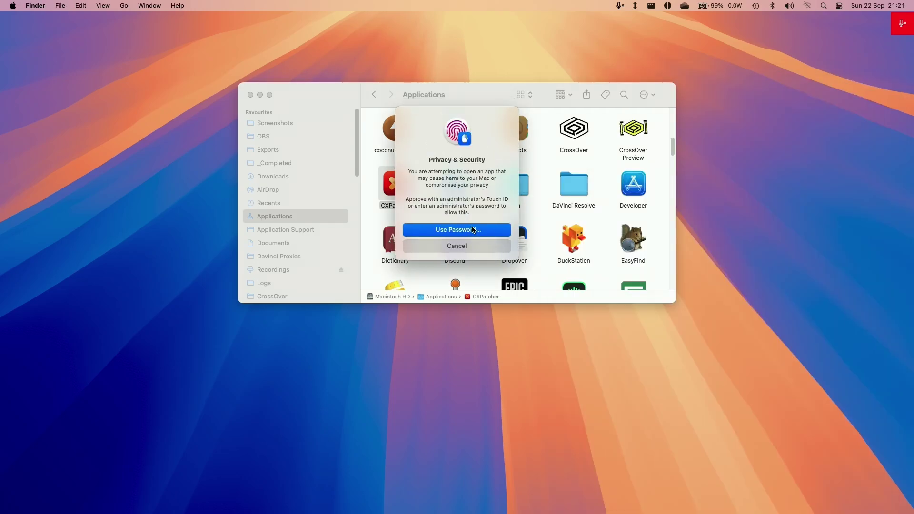
pyautogui.click(473, 230)
pyautogui.write('••••••')
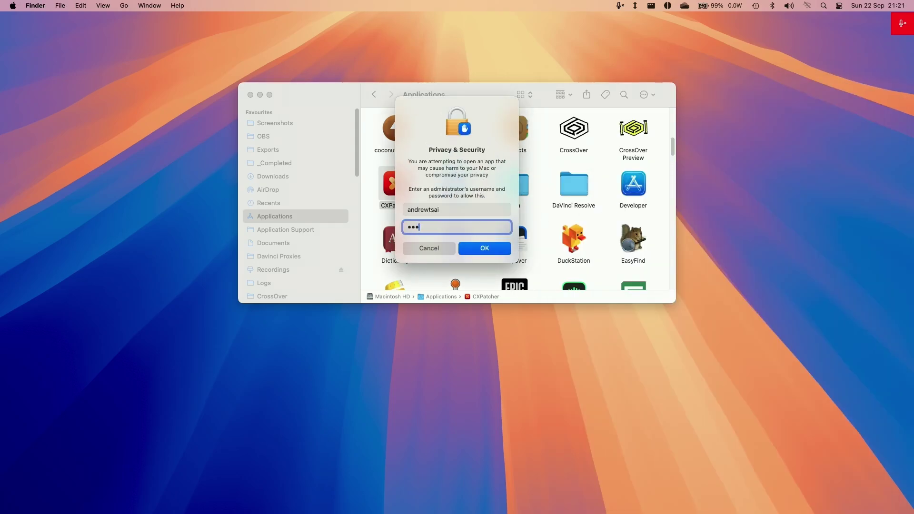
pyautogui.press('Return')
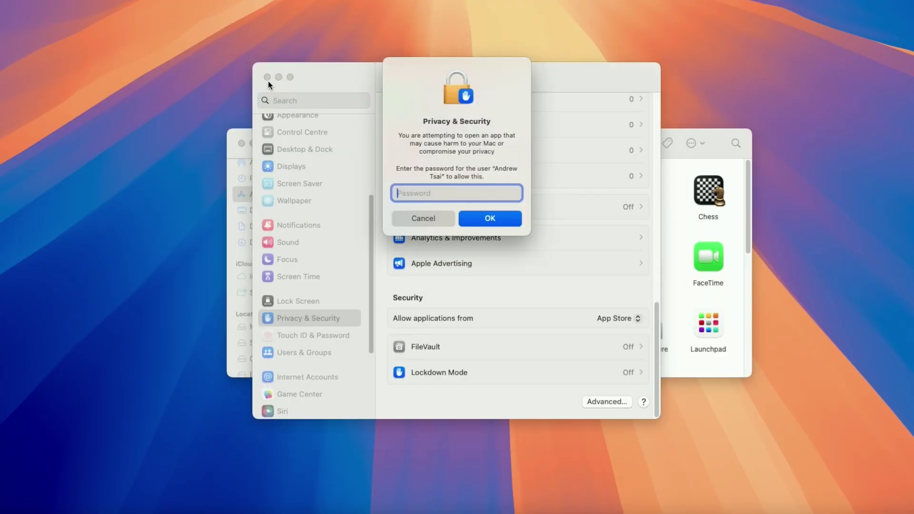
pyautogui.click(267, 78)
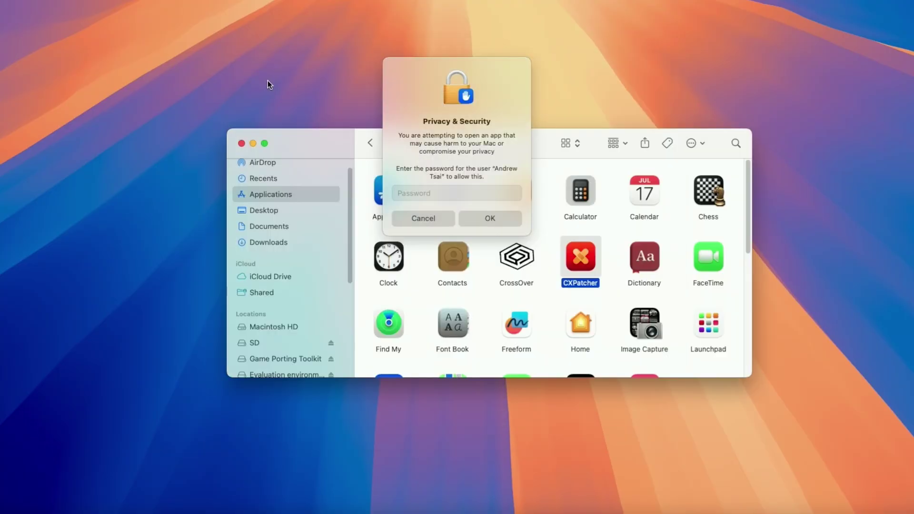
pyautogui.click(493, 193)
pyautogui.write('•')
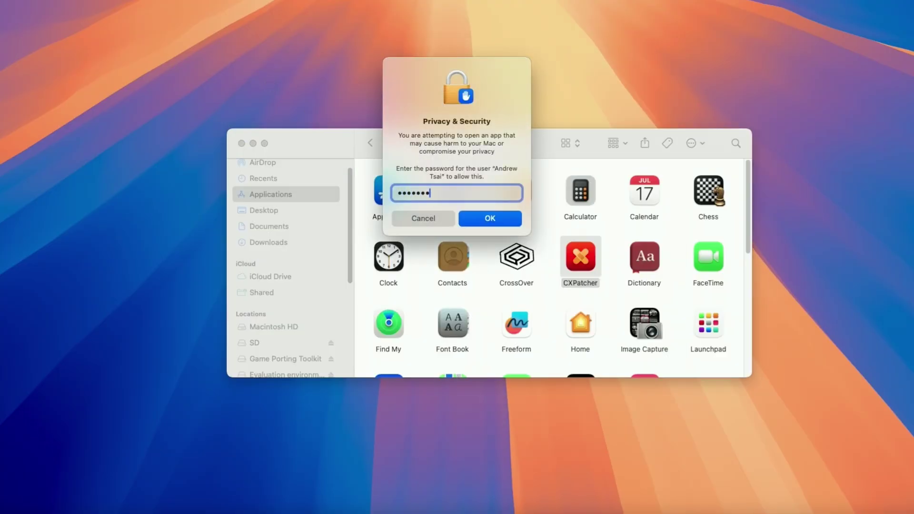
pyautogui.click(496, 224)
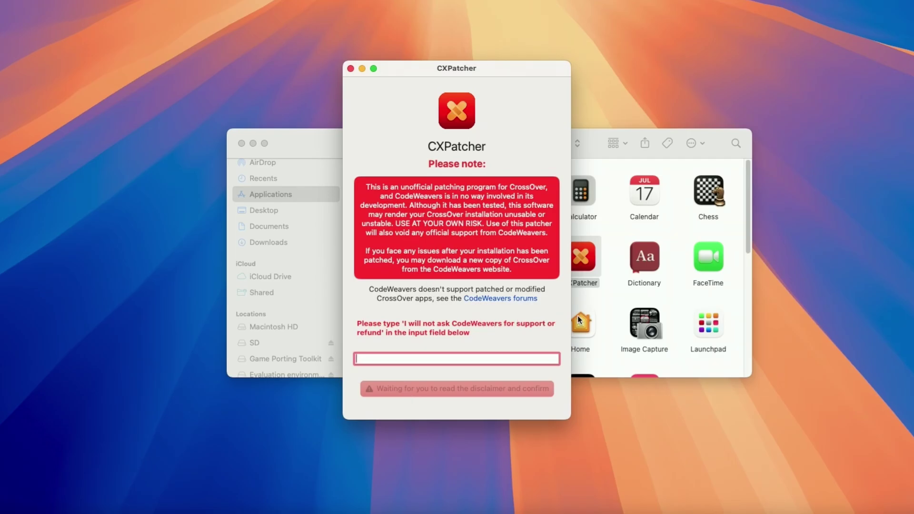
# Type 'not ask CodeWeavers for support or refund' and agree to the CXPatcher disclaimer.
pyautogui.write('not ask CodeWeavers for support ')
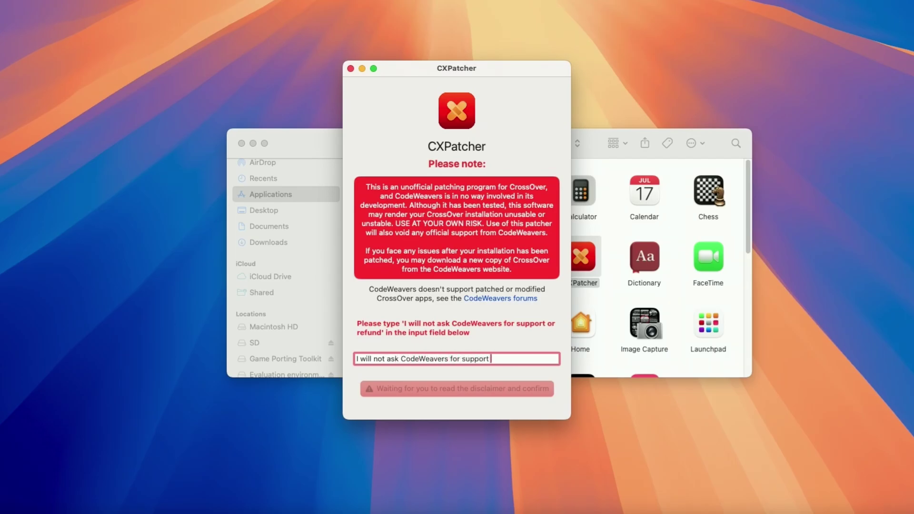
pyautogui.write('or refund')
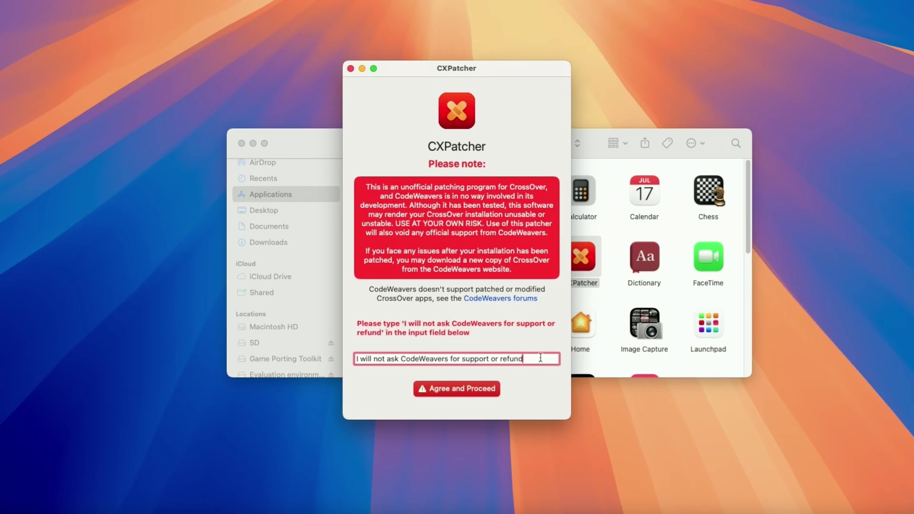
pyautogui.moveTo(538, 358); pyautogui.dragTo(369, 347)
pyautogui.click(395, 360)
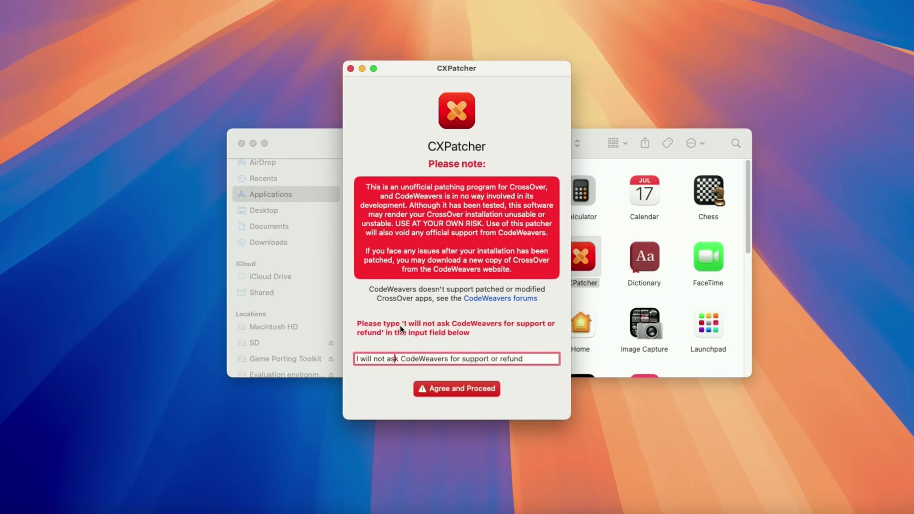
pyautogui.click(459, 390)
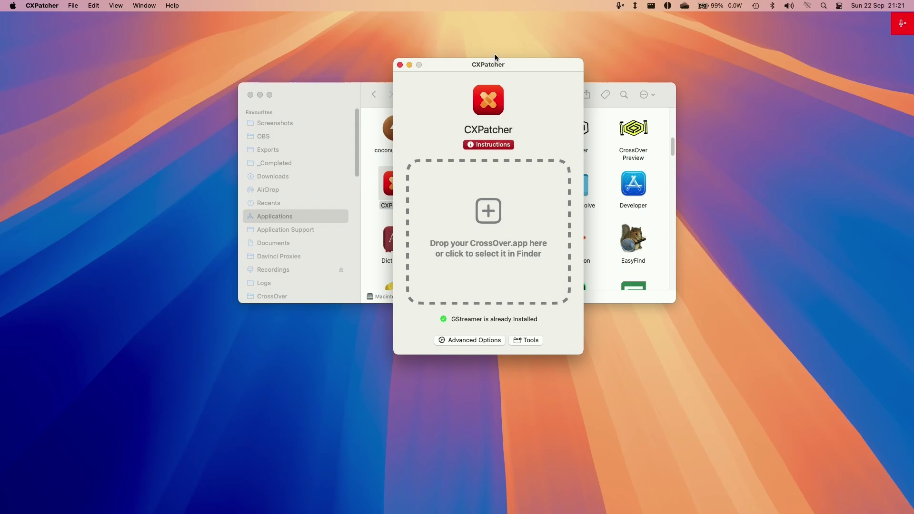
pyautogui.click(552, 67)
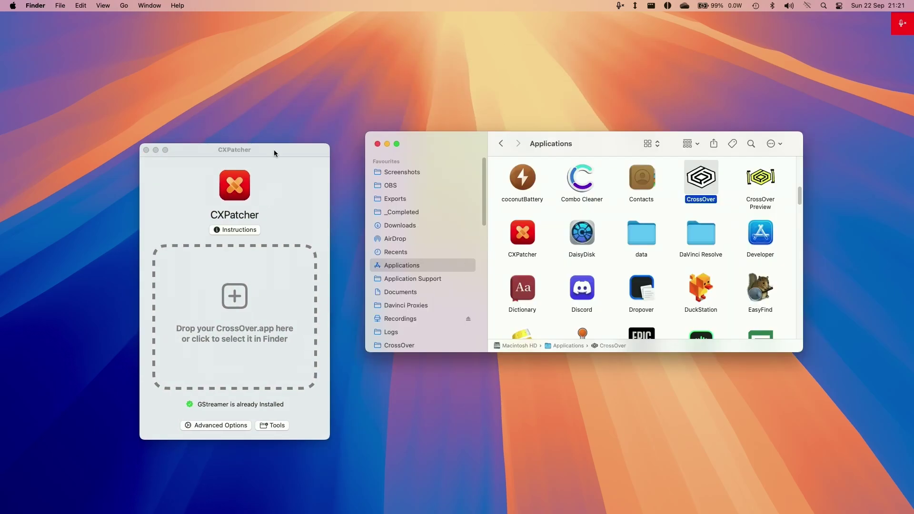
# Turn on Always Advertises AVX, then drop CrossOver.app onto CXPatcher to patch it.
pyautogui.moveTo(273, 152); pyautogui.dragTo(277, 116)
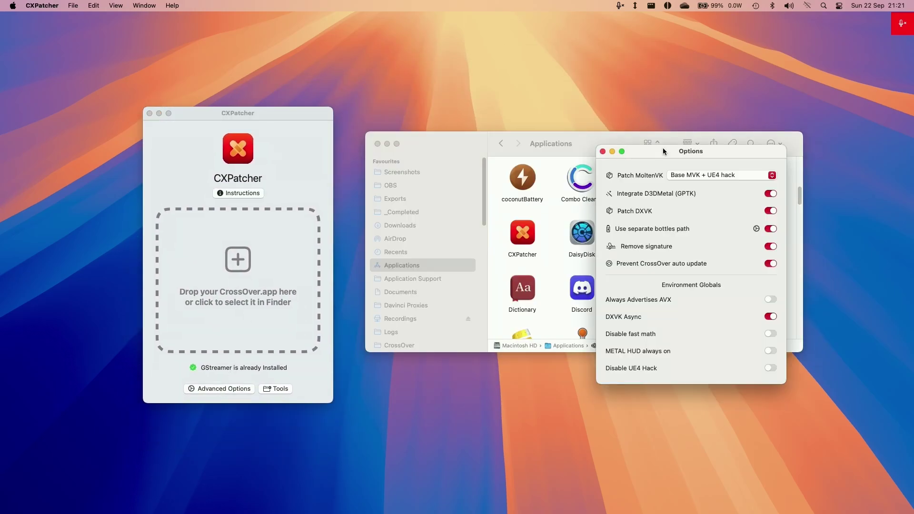
pyautogui.moveTo(663, 152); pyautogui.dragTo(369, 212)
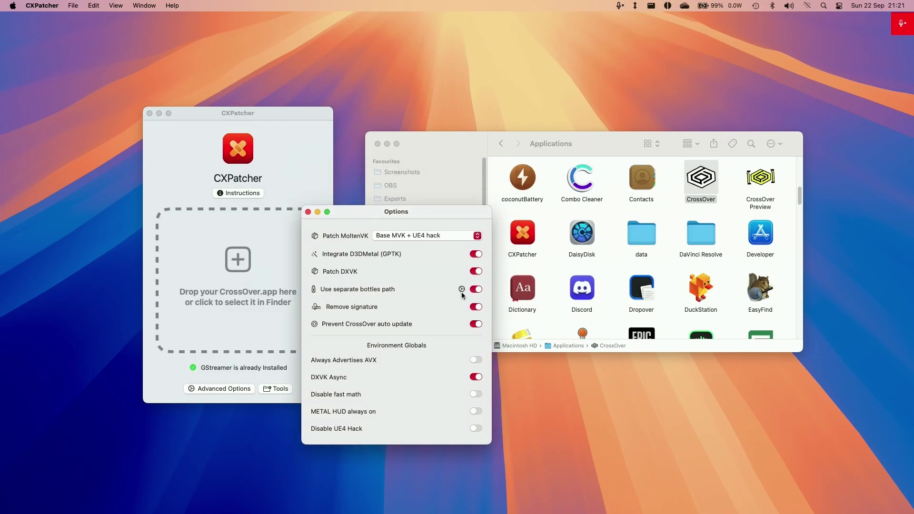
pyautogui.click(476, 361)
pyautogui.press('super+w')
pyautogui.moveTo(700, 179); pyautogui.dragTo(271, 276)
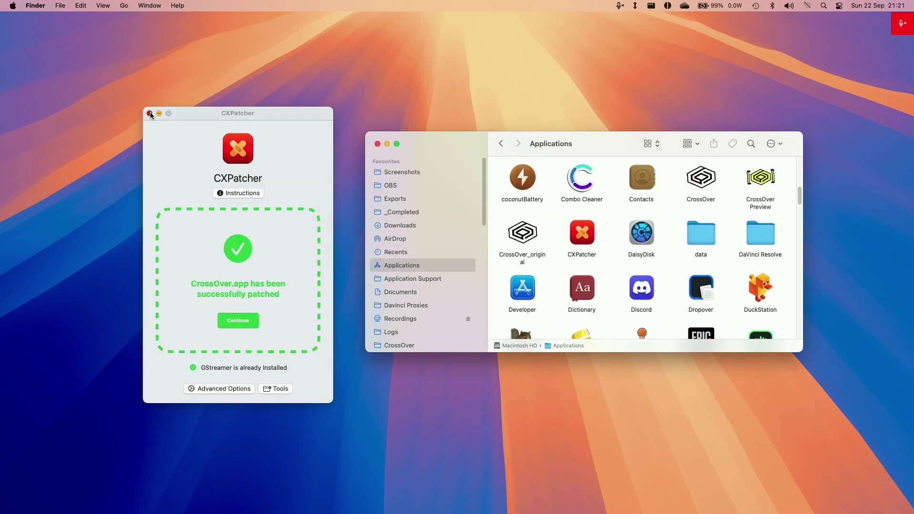
# Launch the patched CrossOver and install Steam from the catalogue into a Steam bottle.
pyautogui.click(149, 113)
pyautogui.doubleClick(591, 180)
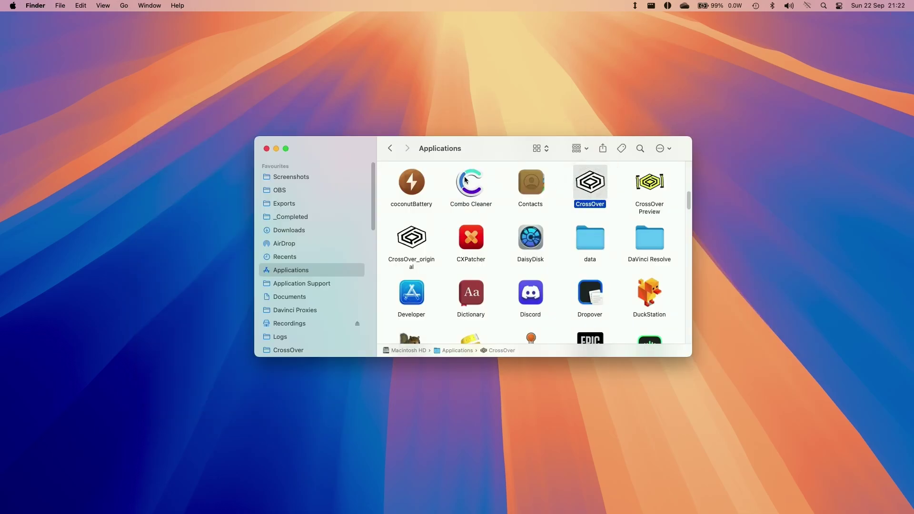
pyautogui.write('steam')
pyautogui.press('Return')
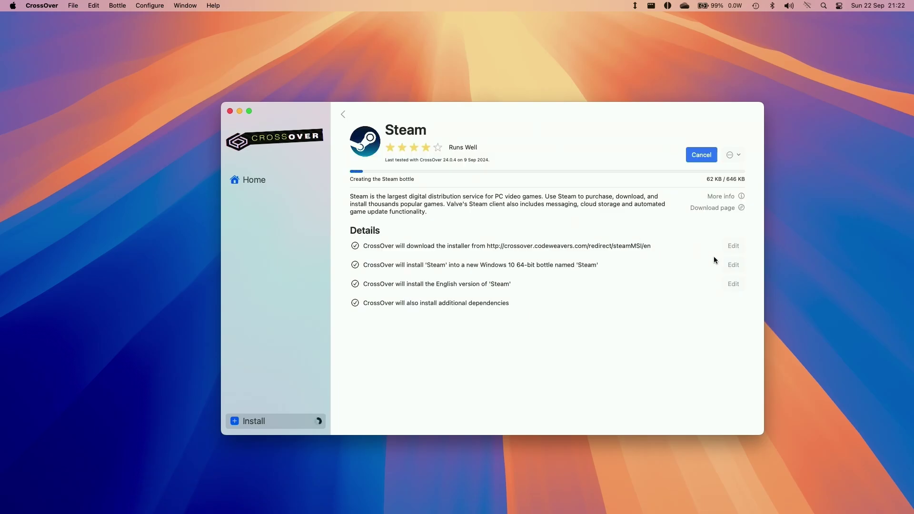
pyautogui.click(495, 333)
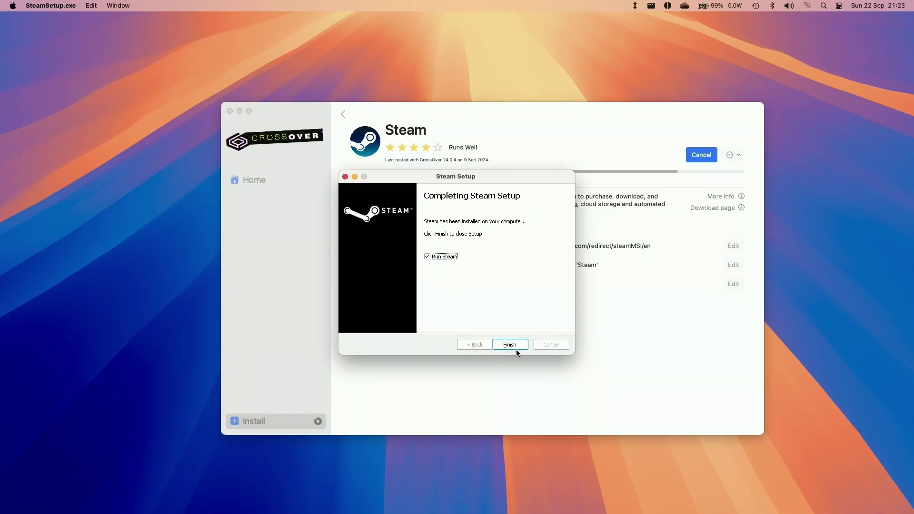
pyautogui.click(516, 348)
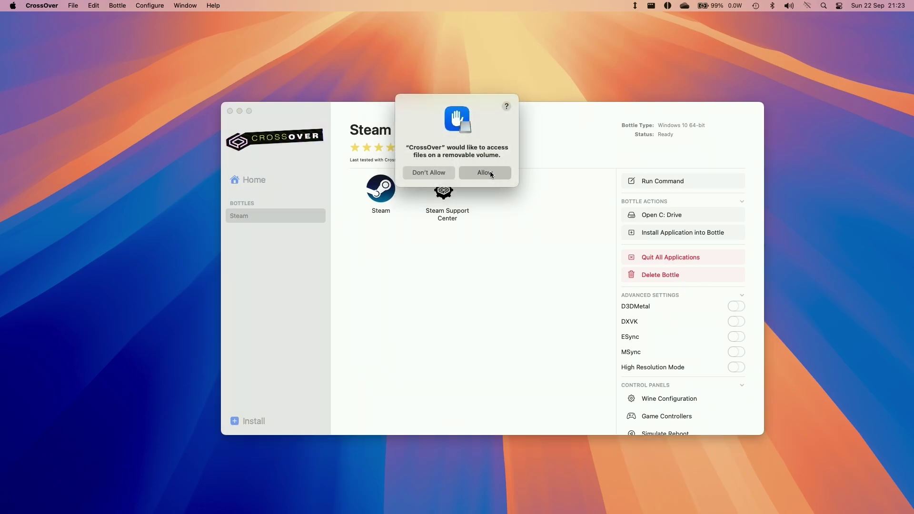
# Answer the access prompts, enable MSync on the Steam bottle, and launch Steam.
pyautogui.click(490, 174)
pyautogui.click(486, 190)
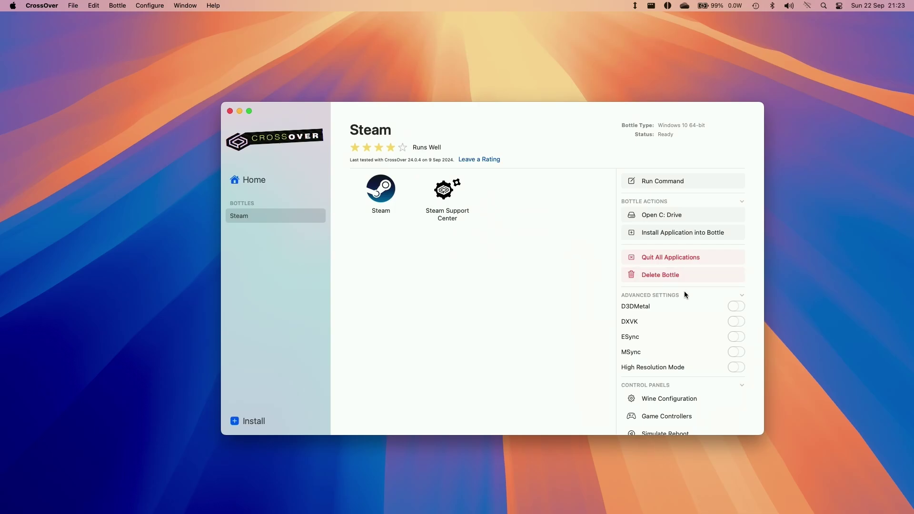
pyautogui.click(736, 352)
pyautogui.click(496, 320)
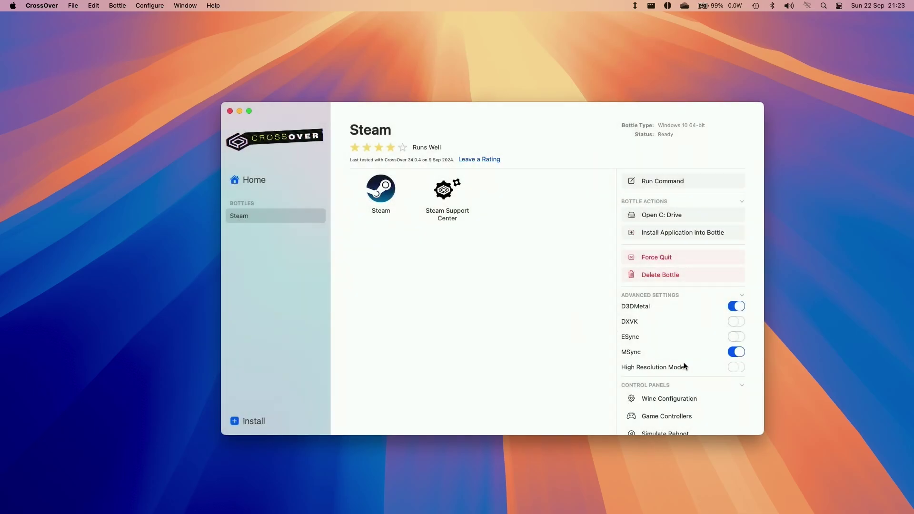
pyautogui.doubleClick(395, 202)
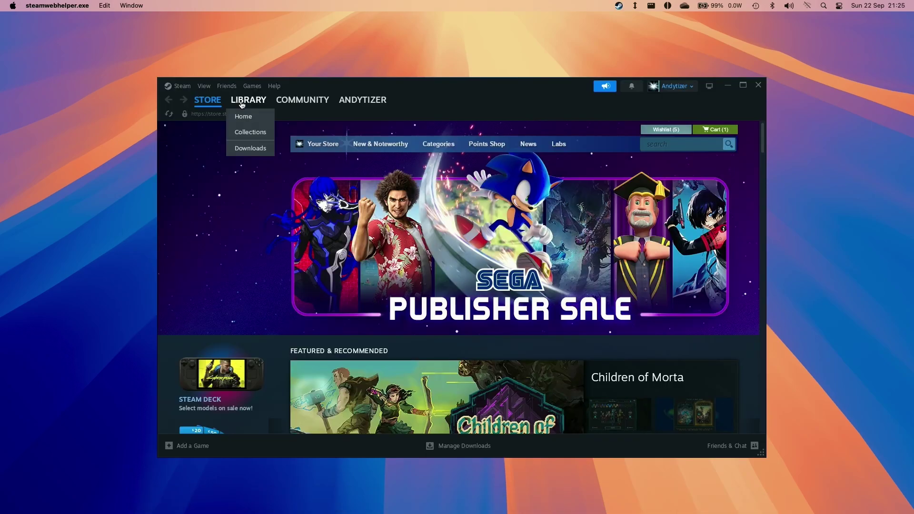
# Check the Satisfactory update's progress from the Library, then open the Steam menu.
pyautogui.click(243, 101)
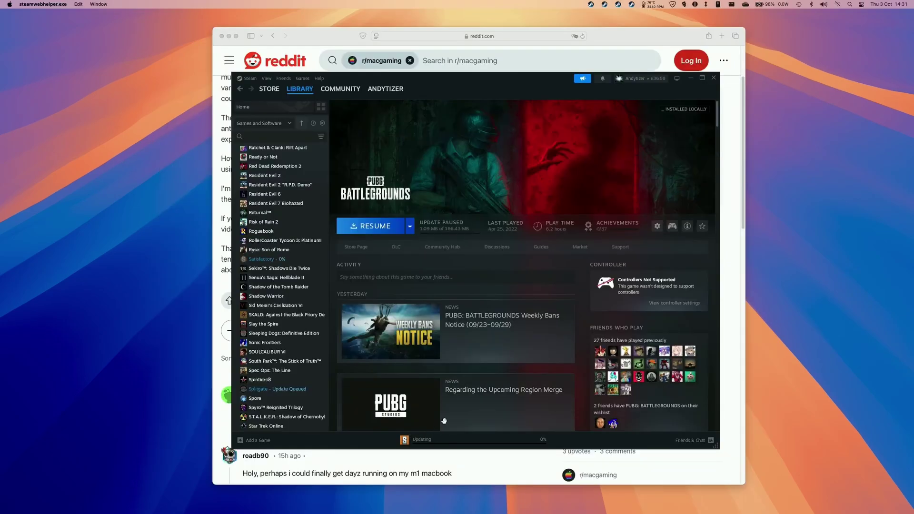
pyautogui.click(417, 441)
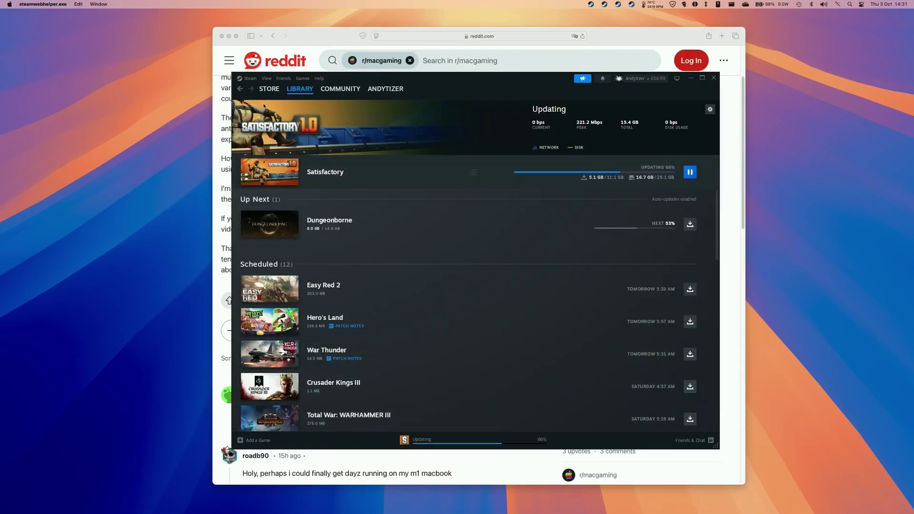
pyautogui.click(250, 78)
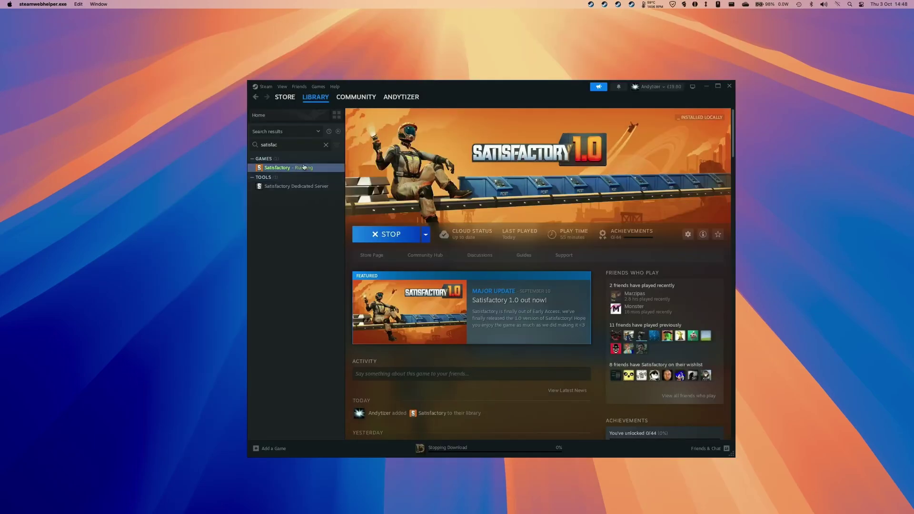
# Add -dx11 to Satisfactory's Steam launch options and launch the game.
pyautogui.rightClick(304, 168)
pyautogui.click(327, 219)
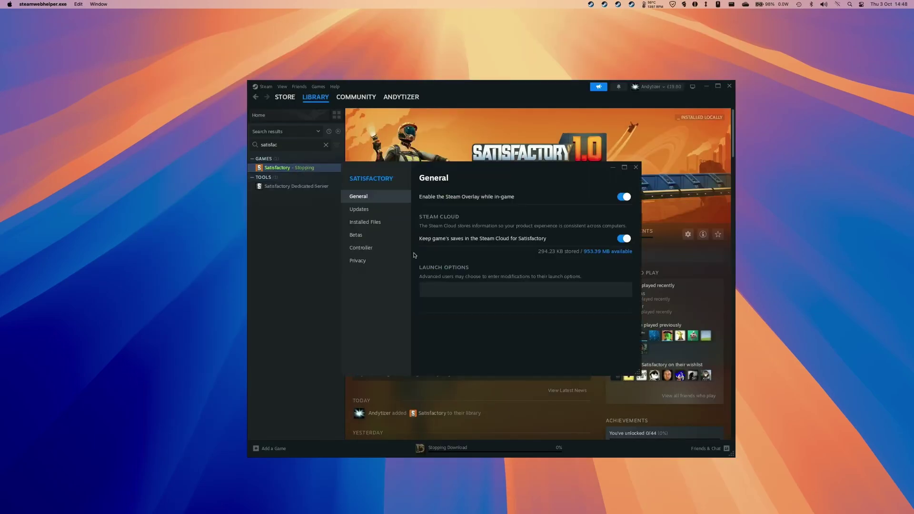
pyautogui.click(460, 290)
pyautogui.write('-dx11')
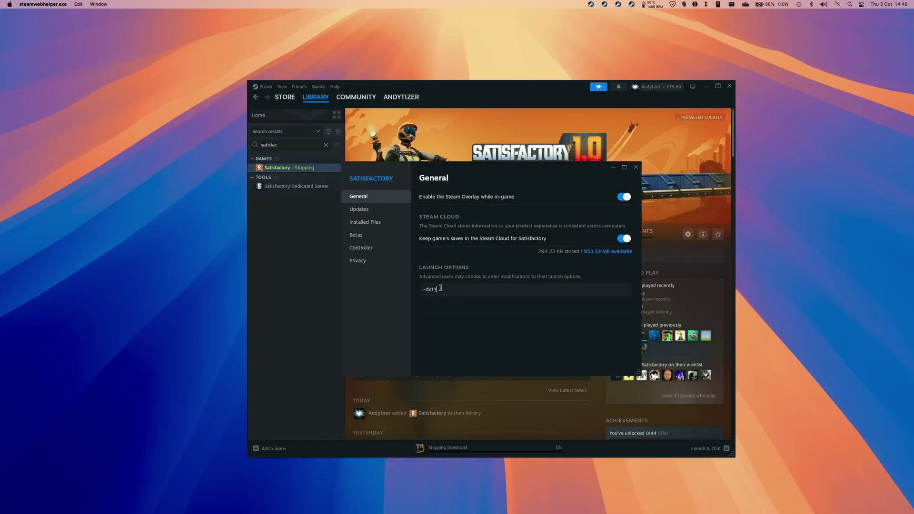
pyautogui.moveTo(441, 289); pyautogui.dragTo(424, 293)
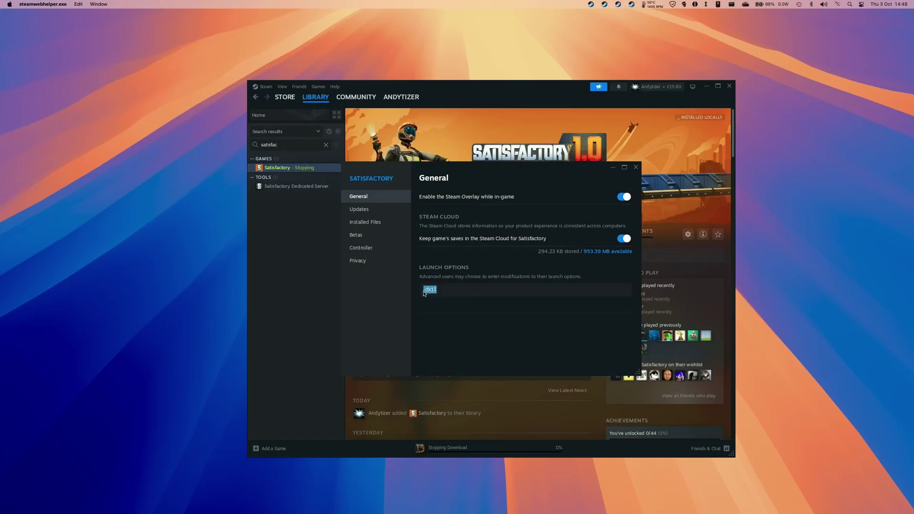
pyautogui.click(635, 168)
pyautogui.press('Return')
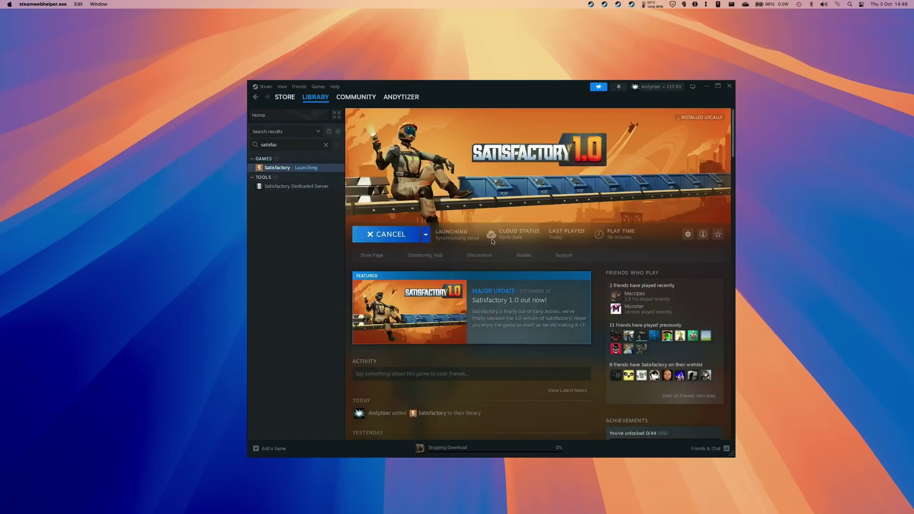
# Decline the AMD graphics driver warning so Satisfactory starts up.
pyautogui.moveTo(720, 499)
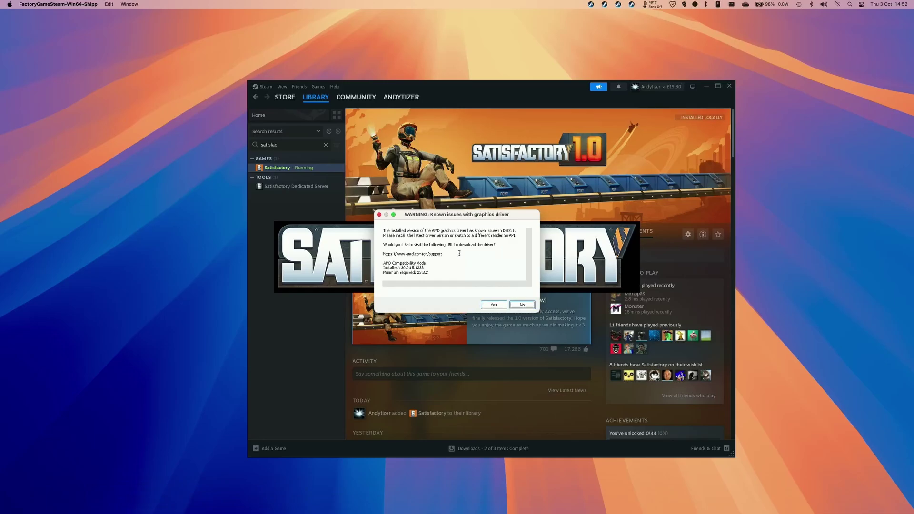
pyautogui.click(529, 308)
pyautogui.click(522, 305)
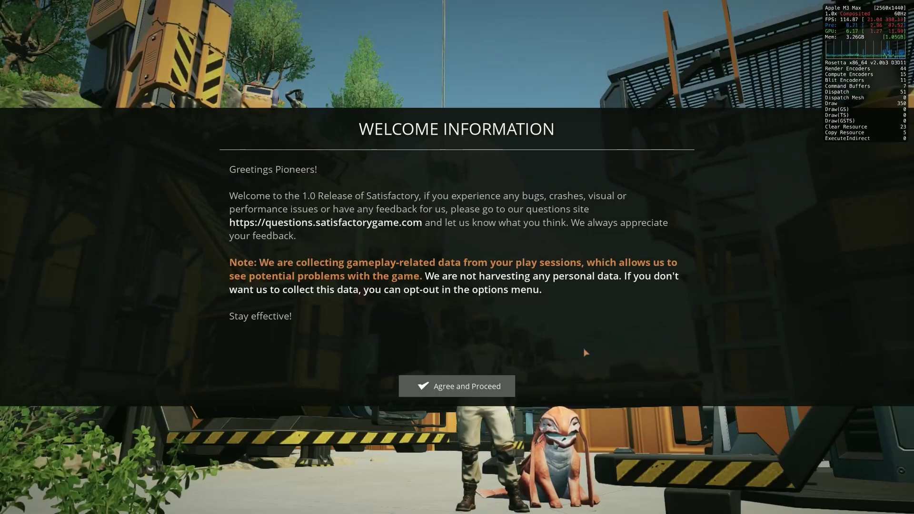
# Agree to the welcome notice, review the Video options, then open the saved games list.
pyautogui.click(476, 387)
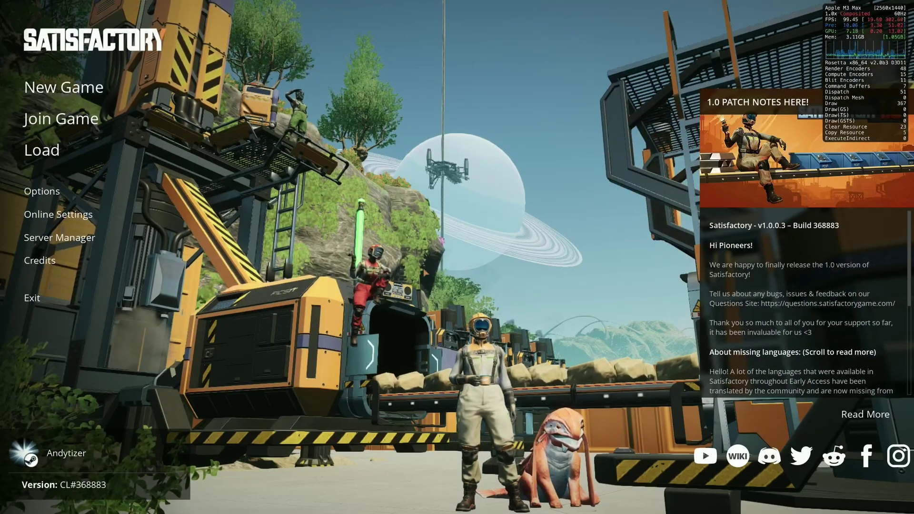
pyautogui.click(42, 191)
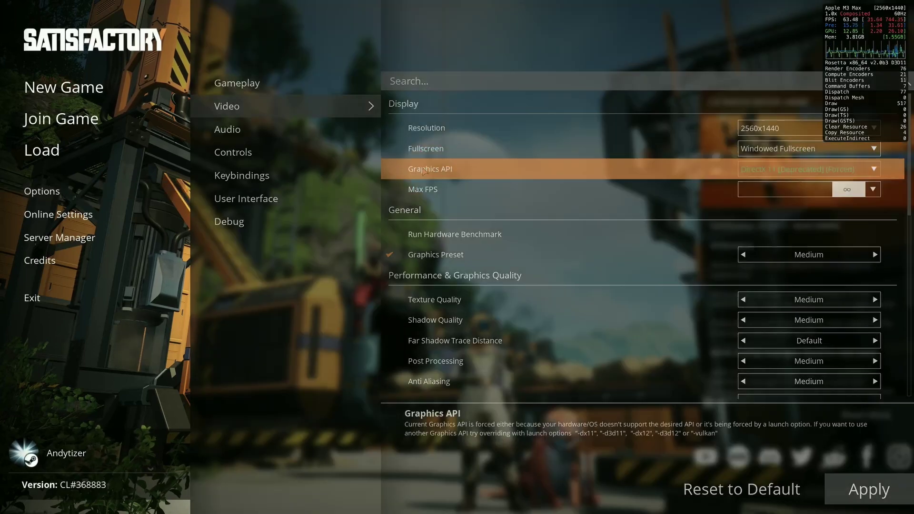
pyautogui.press('Escape')
pyautogui.click(72, 144)
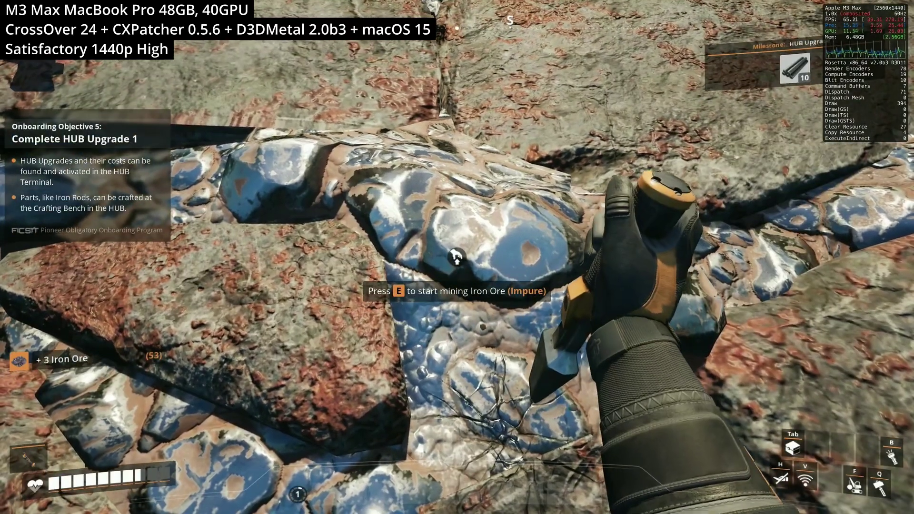
# Mine the iron ore node and check the inventory for the 56 Iron Ore.
pyautogui.press('e')
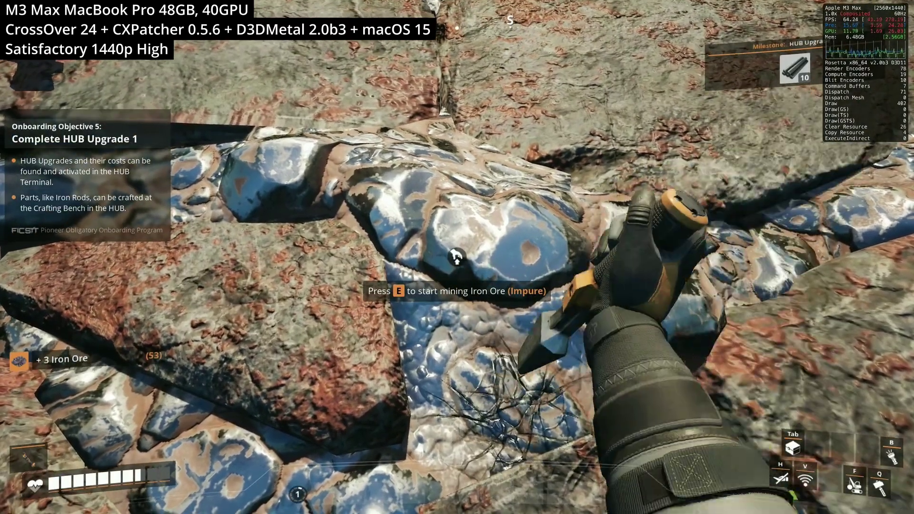
pyautogui.press('e')
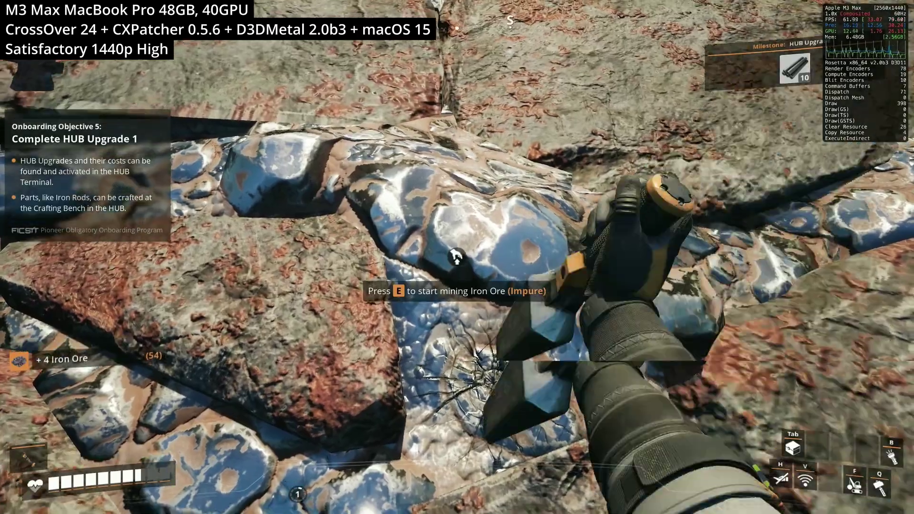
pyautogui.press('e')
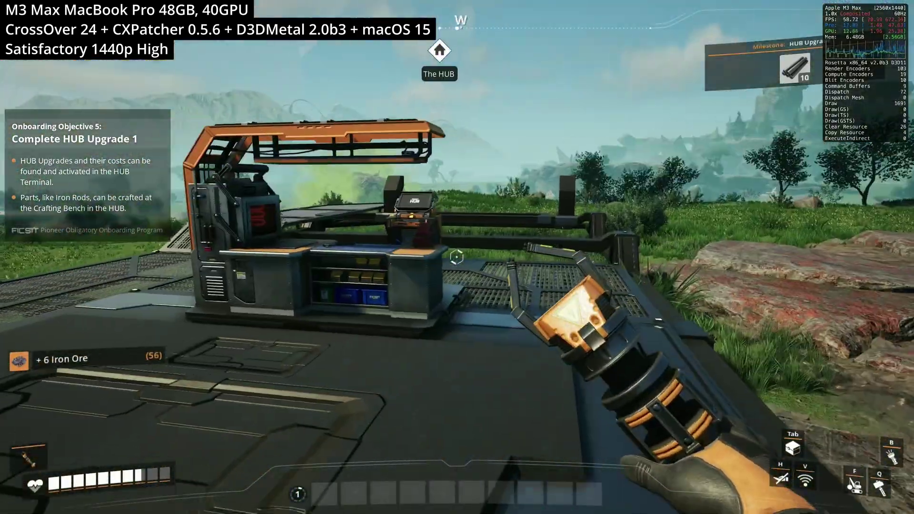
pyautogui.press('Tab')
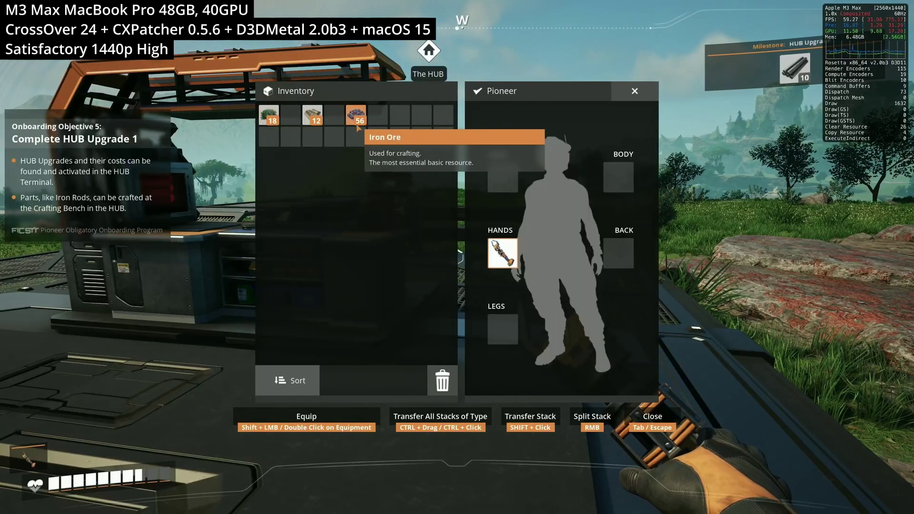
pyautogui.press('Tab')
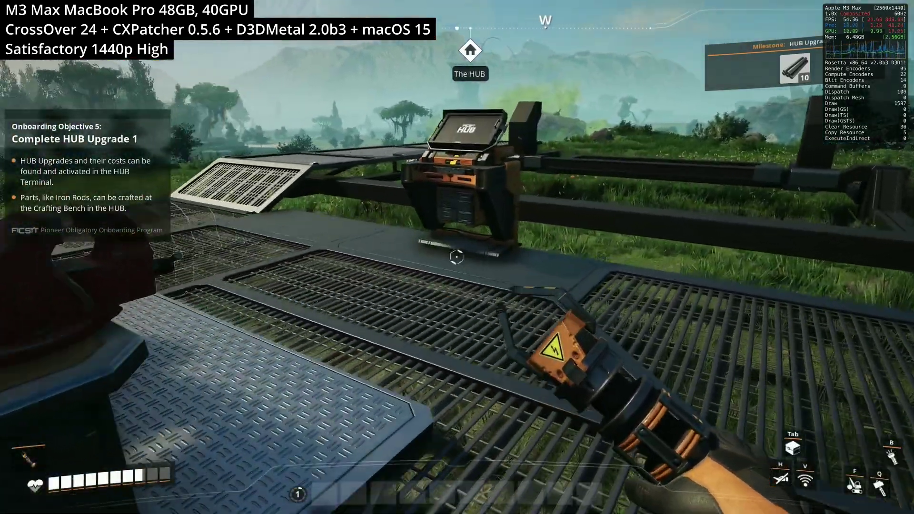
# Craft an Iron Ingot at the Crafting Bench.
pyautogui.press('w')
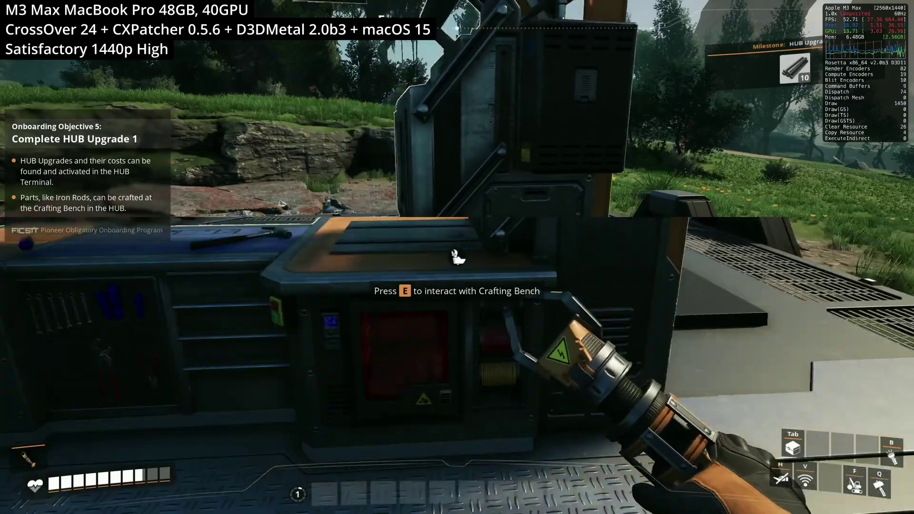
pyautogui.press('e')
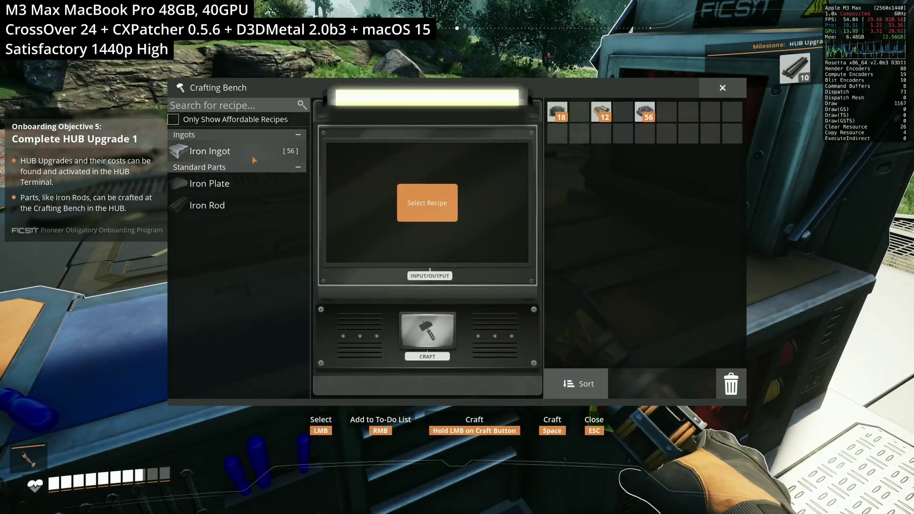
pyautogui.click(233, 151)
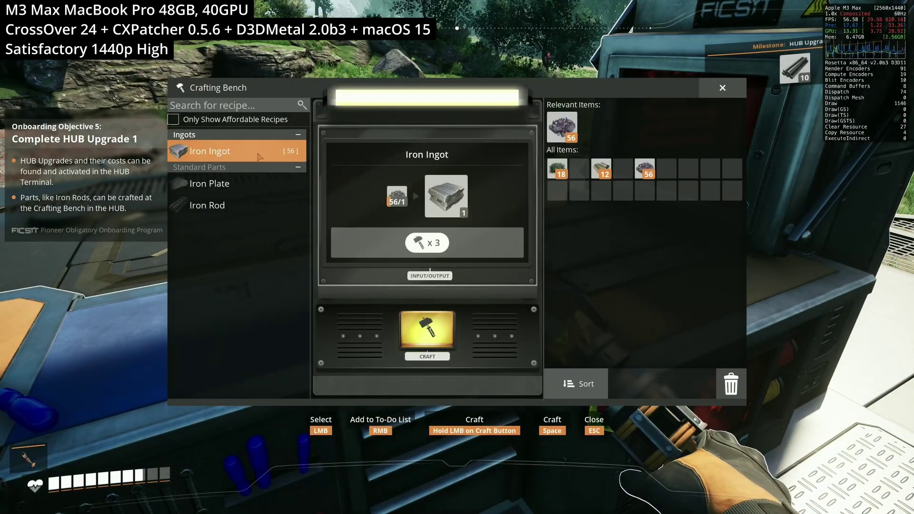
pyautogui.click(430, 341)
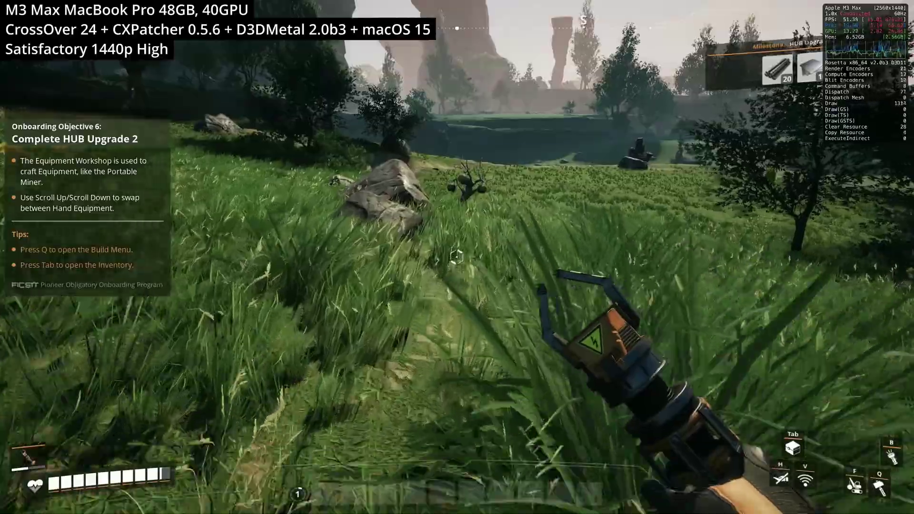
pyautogui.press('w')
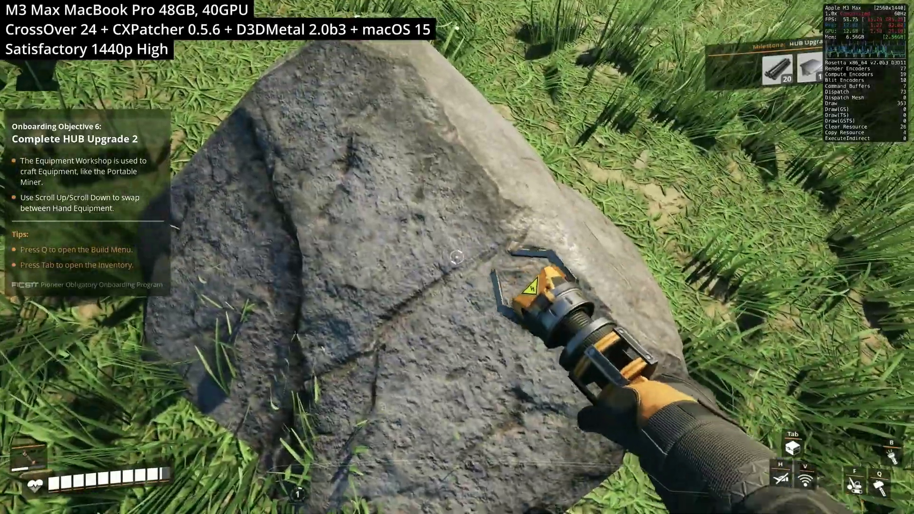